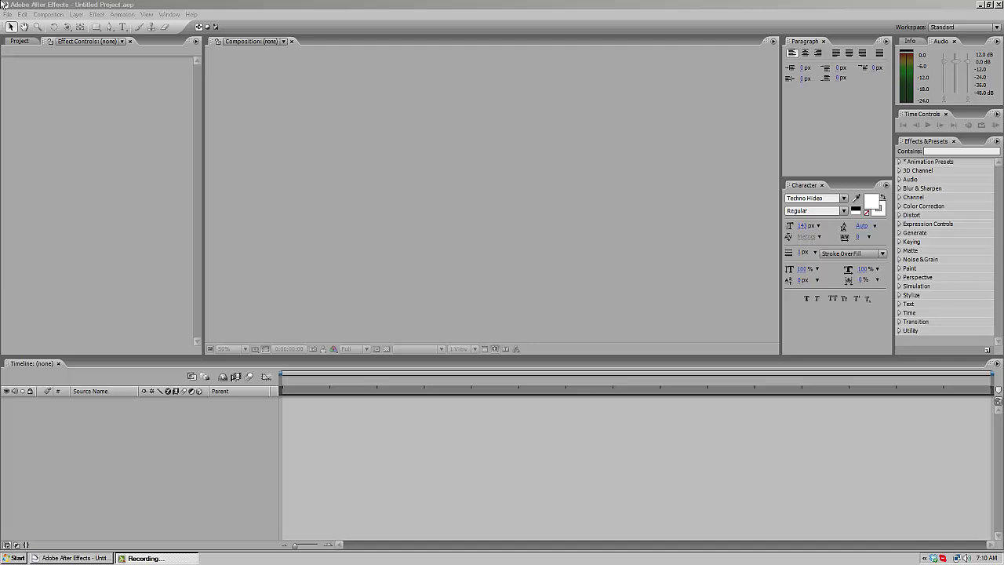
Activate After Effects and close the Effect Controls tab to reveal the empty Project panel
click(157, 151)
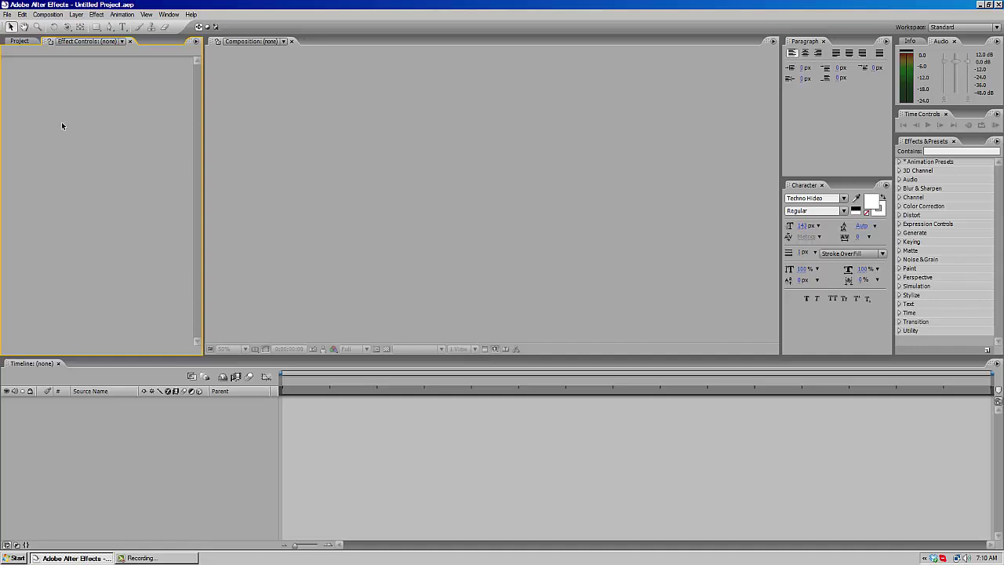
click(19, 41)
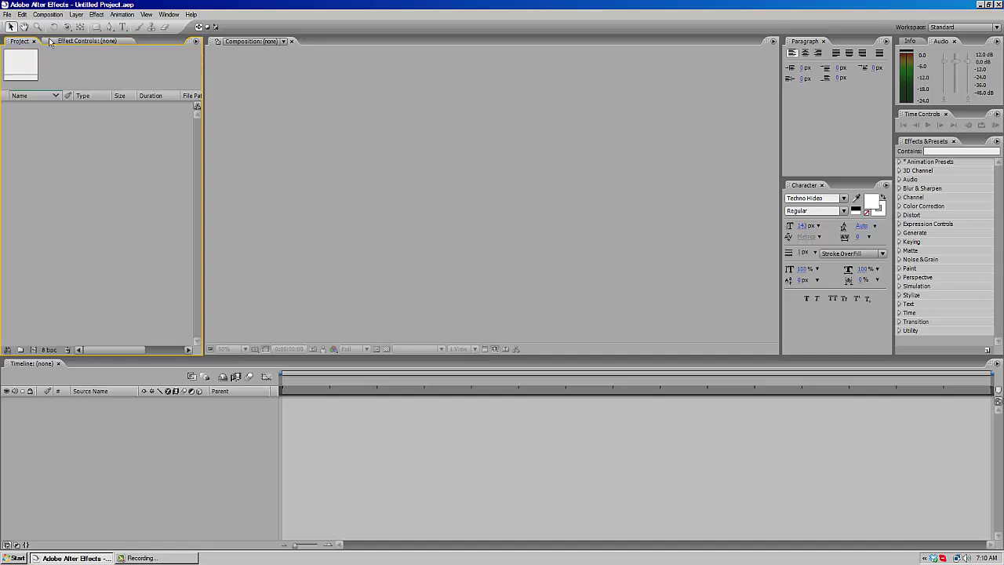
click(117, 41)
click(130, 40)
Create a first composition, then delete comp1 from the project
right_click(88, 155)
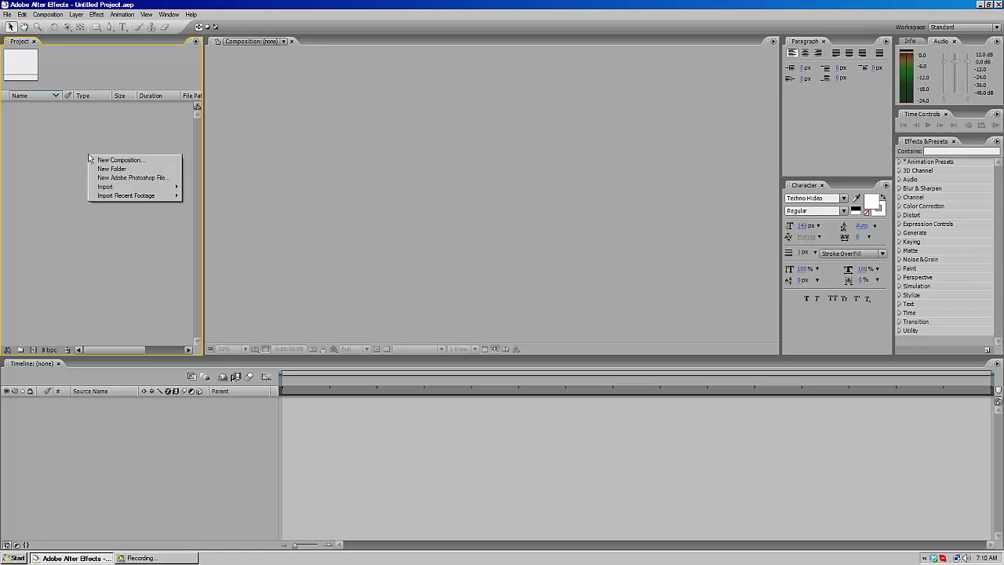
click(94, 161)
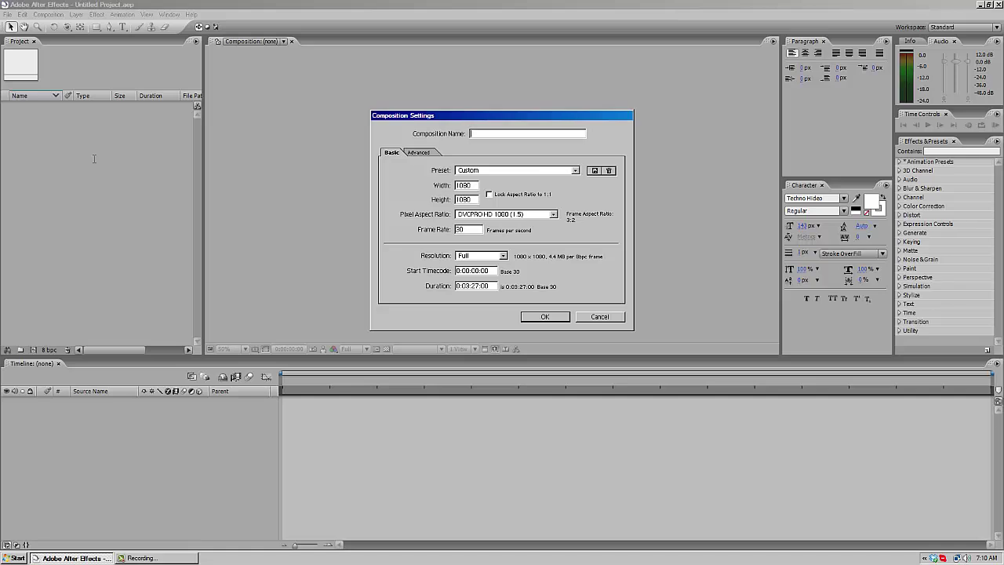
key(Return)
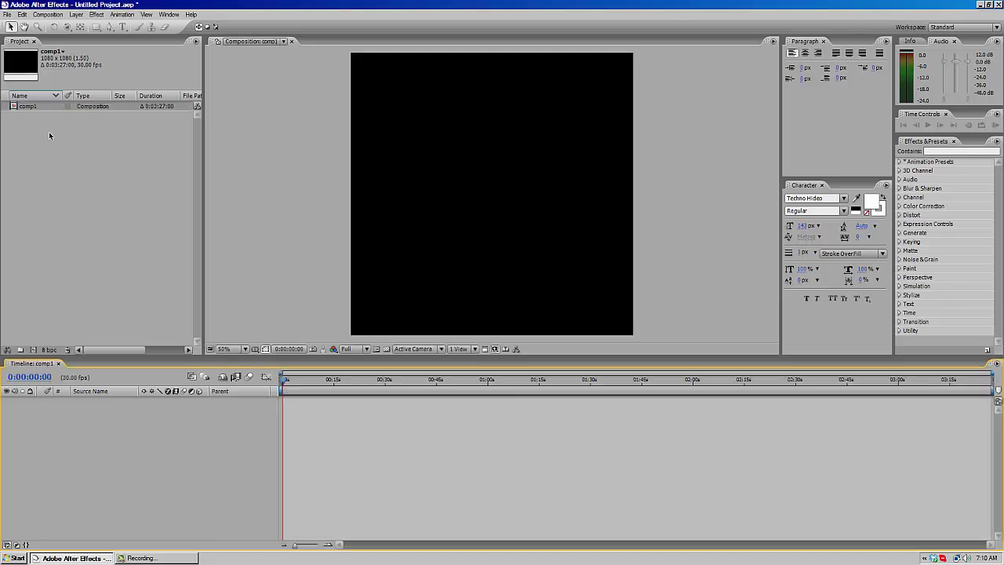
right_click(31, 106)
key(Escape)
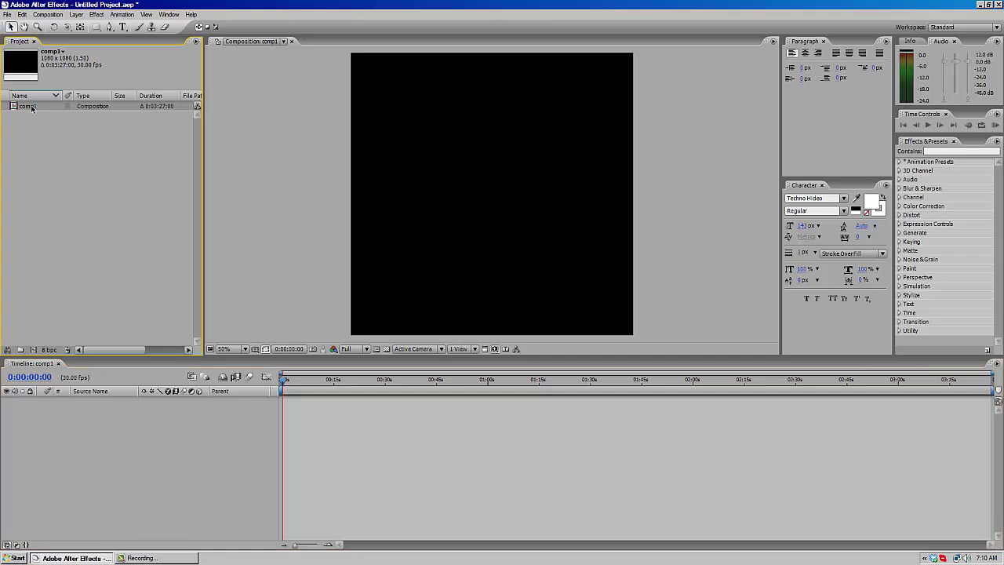
key(Delete)
Start a new 1080×1080 composition and shorten its duration to 0:00:10:00
right_click(40, 186)
click(53, 188)
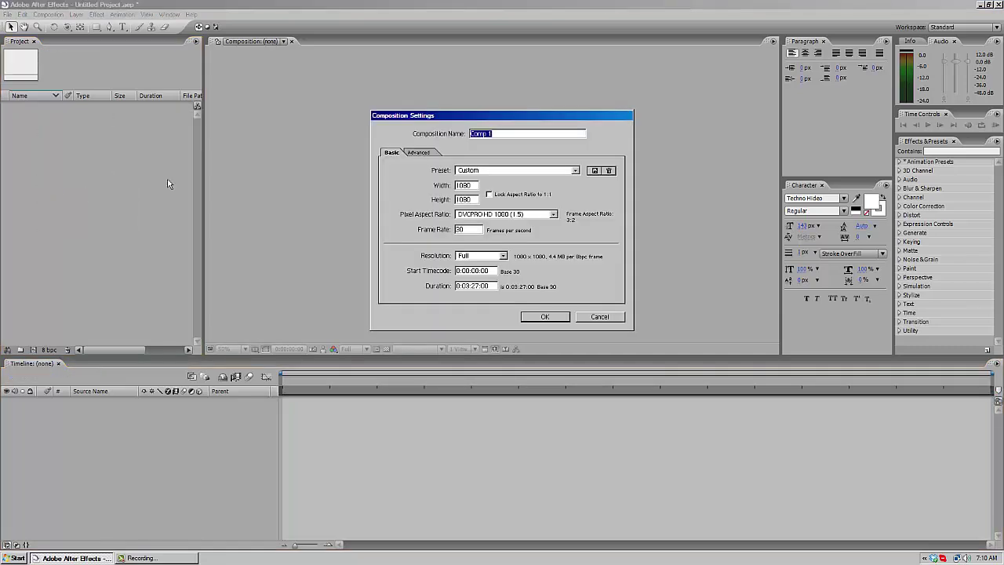
click(469, 286)
key(BackSpace)
key(BackSpace)
key(BackSpace)
Create Comp 1 and import andromeda-galaxy-trio-1600.jpg into the project
click(545, 316)
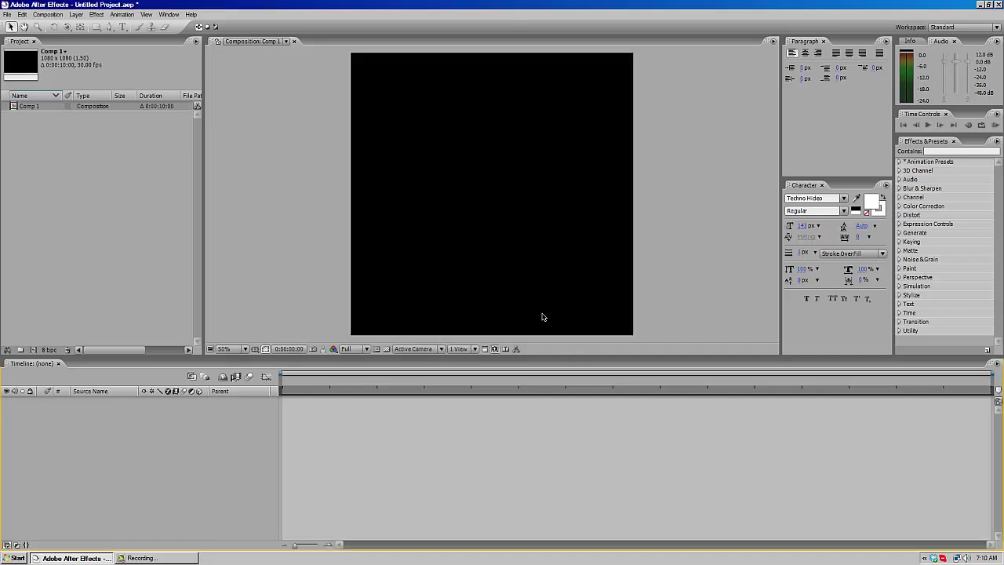
right_click(44, 408)
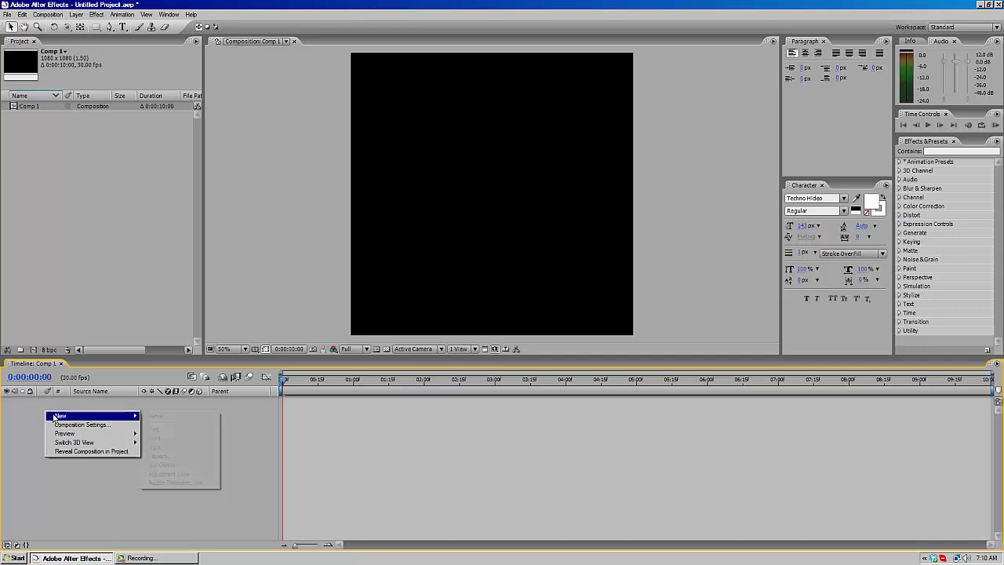
right_click(71, 286)
mouse_move(88, 319)
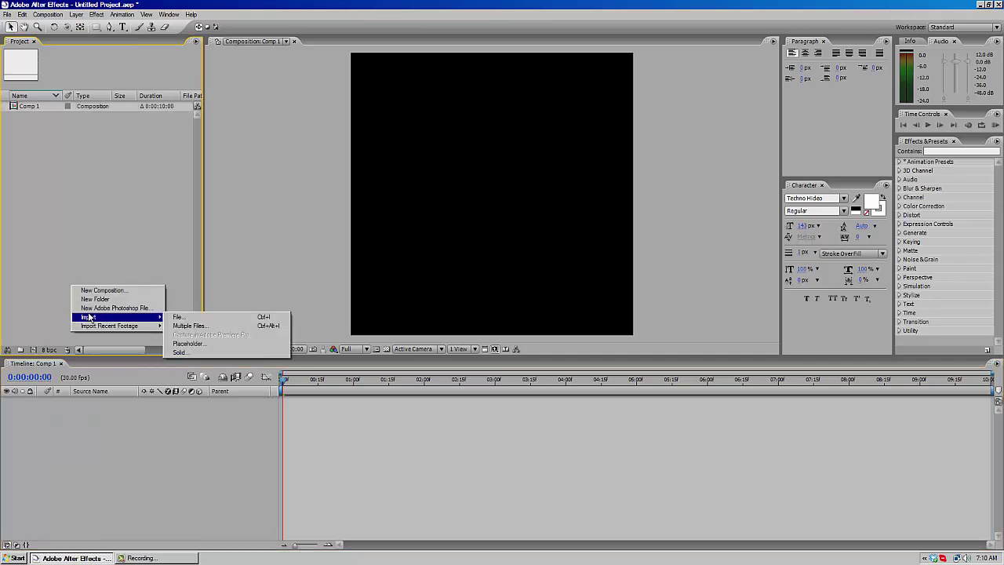
click(184, 317)
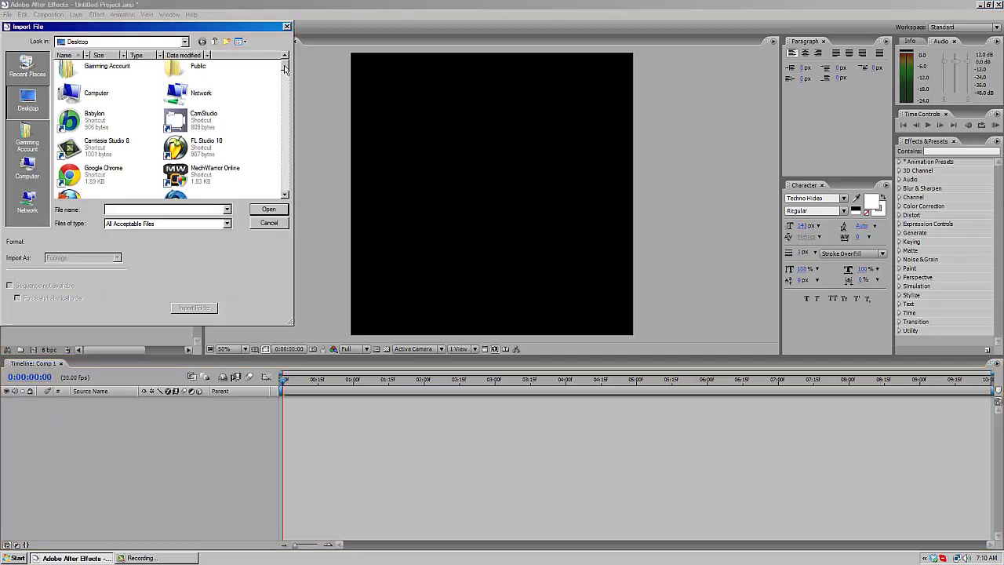
scroll(226, 130, down, 5)
scroll(226, 130, down, 3)
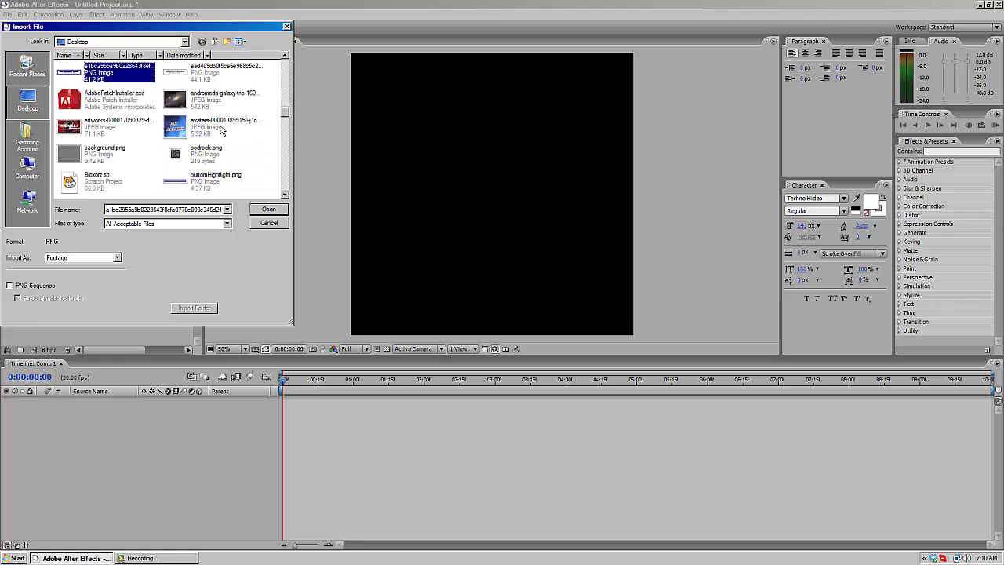
click(210, 106)
double_click(211, 106)
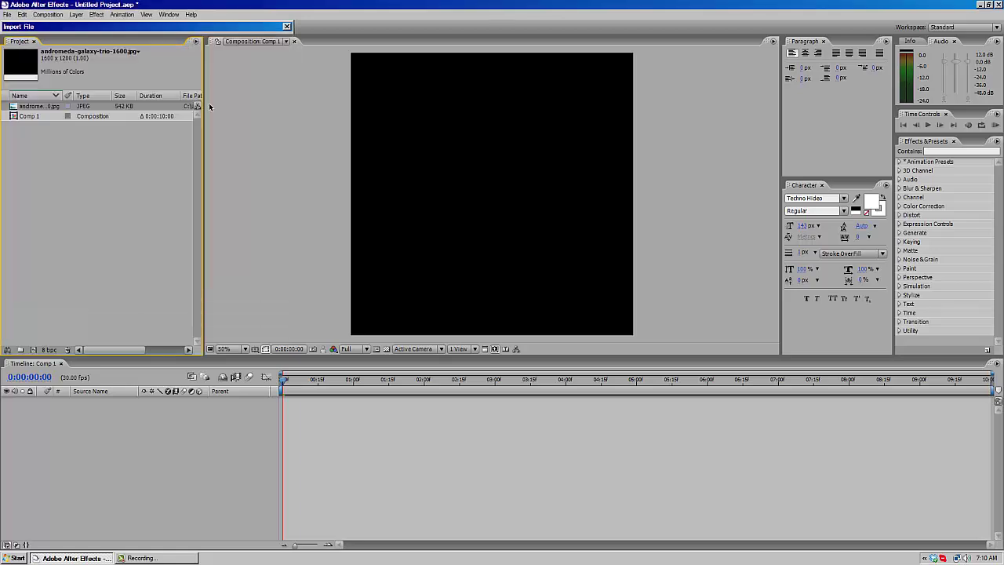
Drag the galaxy image into Comp 1's timeline as a layer, then deselect it
drag(32, 106, 103, 420)
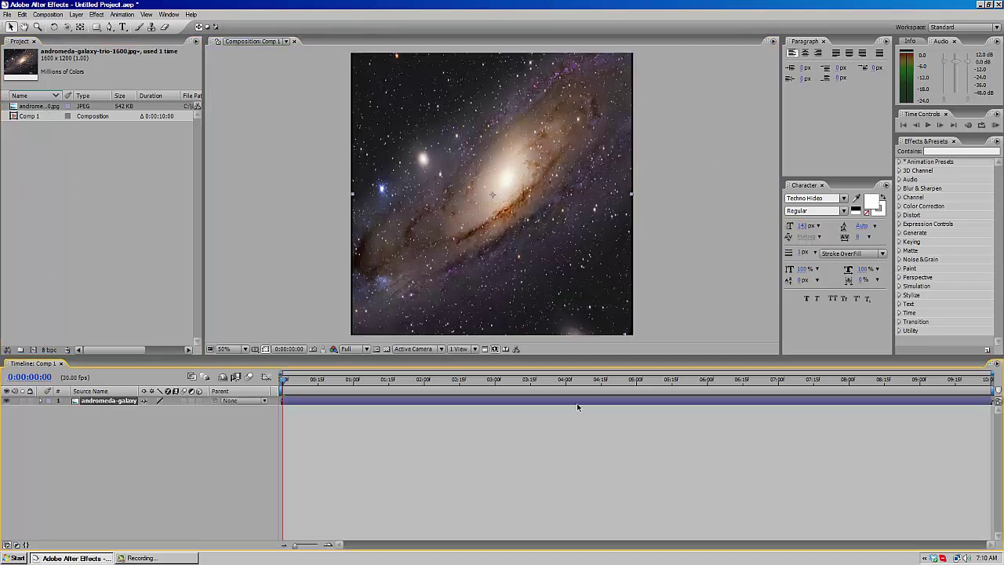
right_click(98, 453)
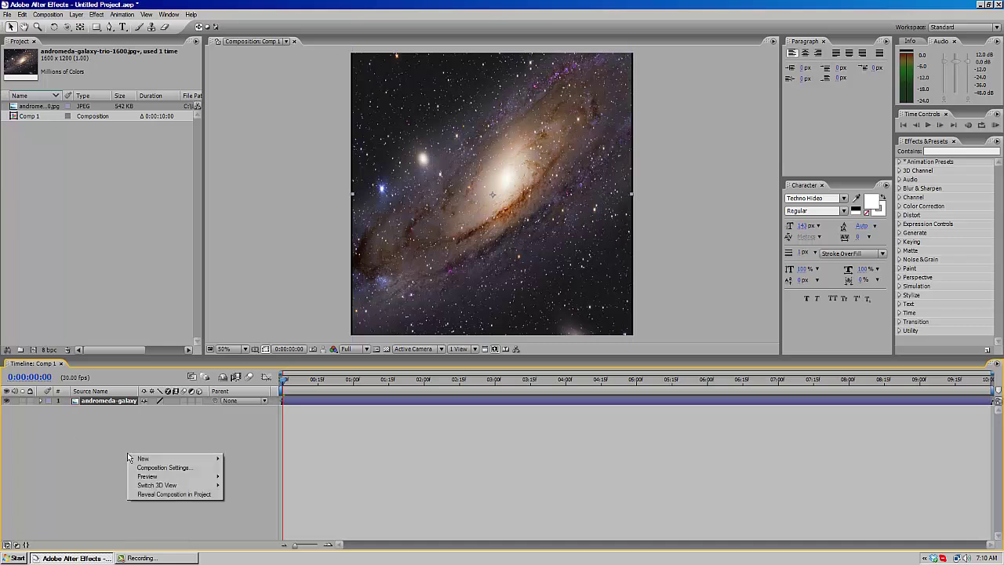
click(108, 464)
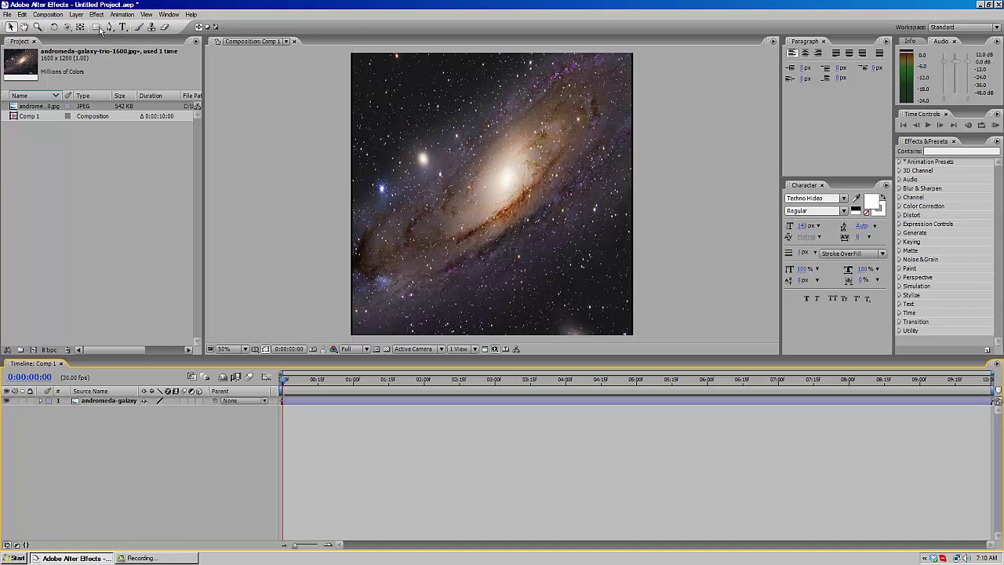
Type THEHUNTER6690 as a new text layer over the galaxy, fixing typos, and select it
click(123, 26)
click(386, 165)
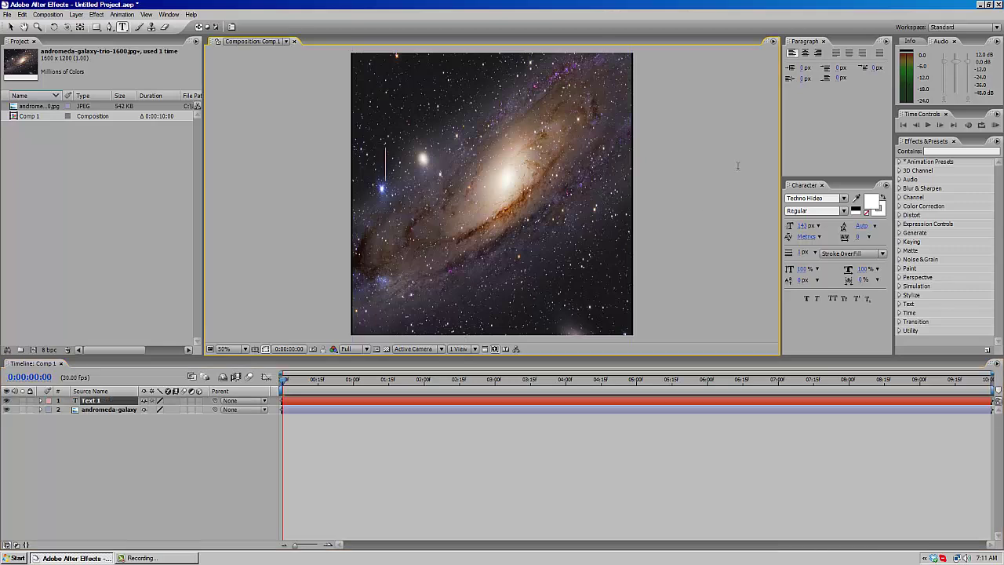
text(Andro)
text(??0)
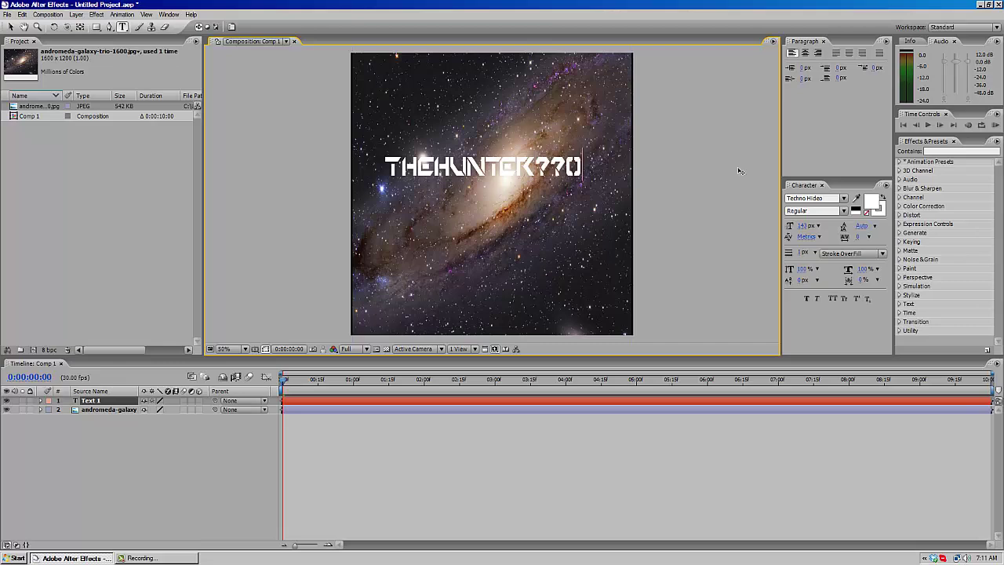
key(BackSpace)
key(BackSpace)
key(BackSpace)
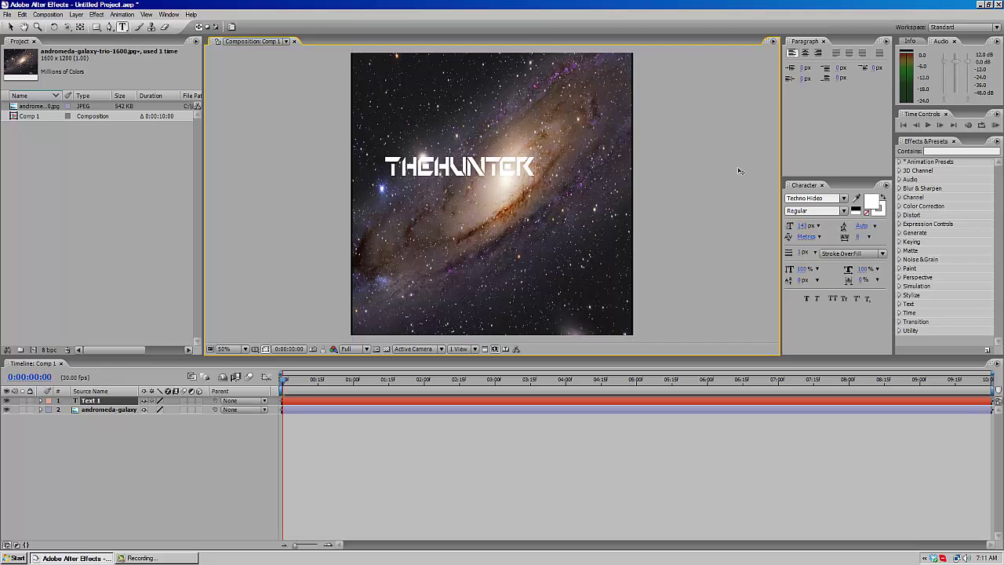
text(6690)
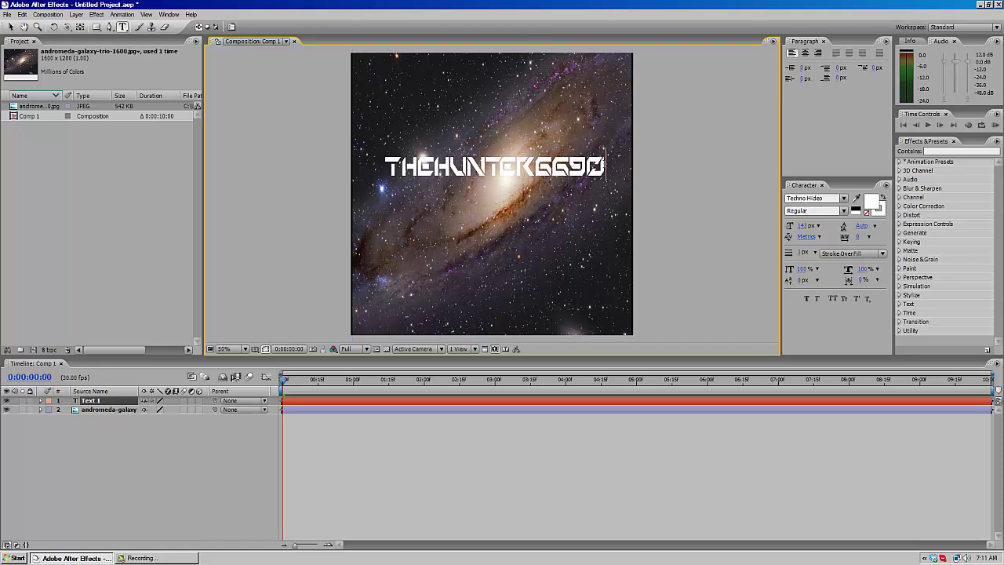
text(7)
key(BackSpace)
drag(609, 169, 383, 169)
Apply the Stylize > Glow effect to the title text layer
click(100, 15)
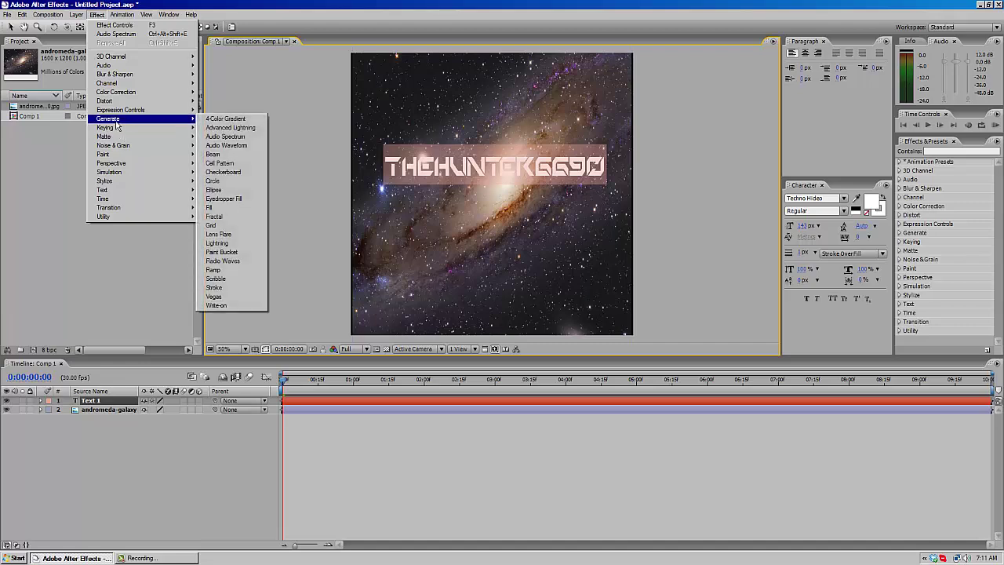
mouse_move(142, 177)
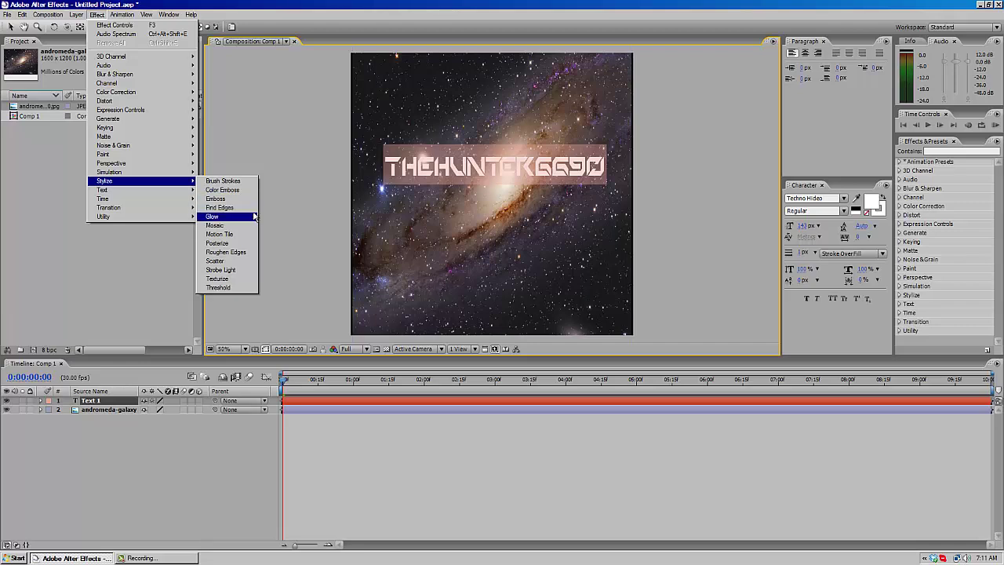
click(255, 217)
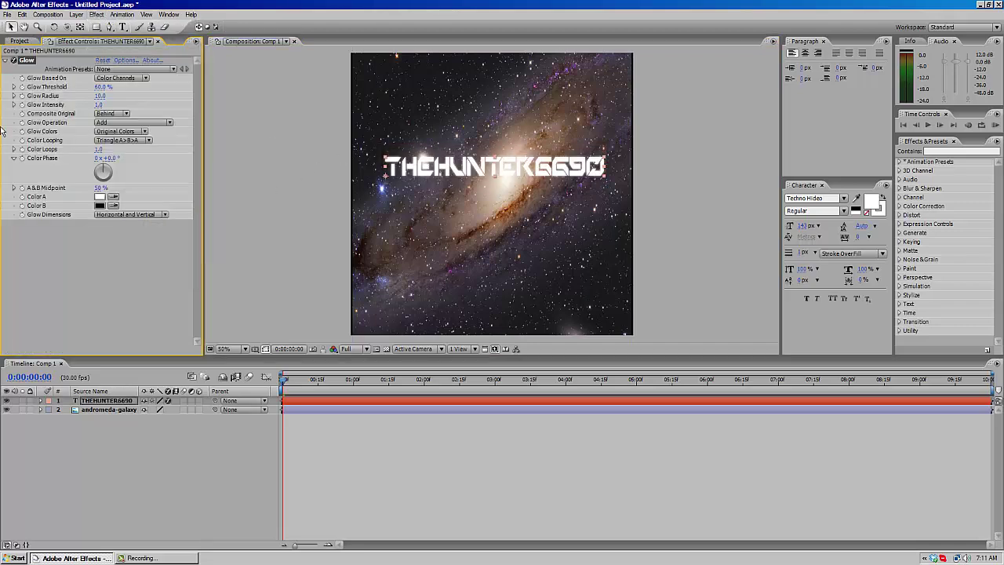
Set the Glow's Color A to a bright, saturated cyan
click(99, 197)
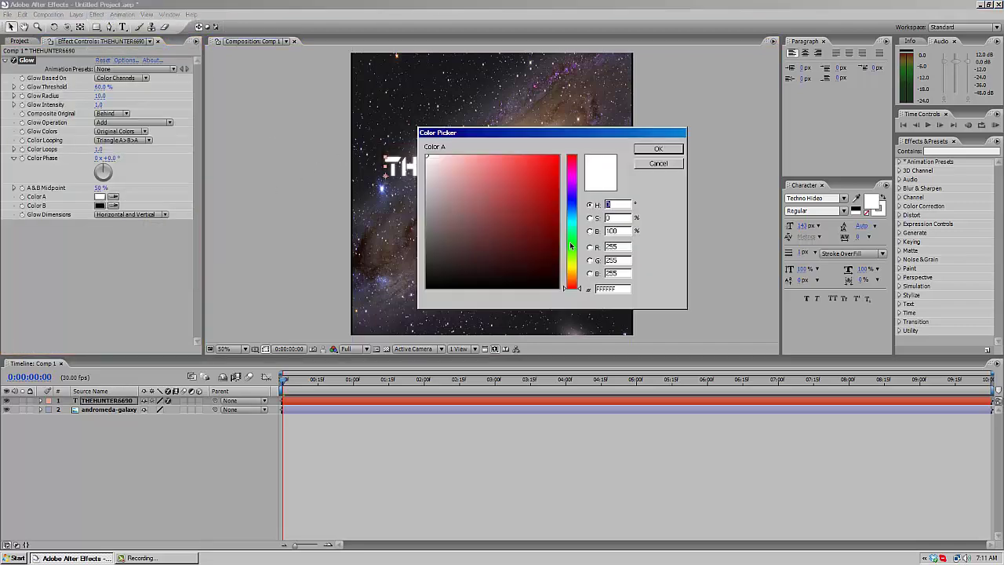
drag(573, 247, 572, 224)
drag(528, 188, 535, 160)
drag(627, 291, 588, 288)
key(ctrl+c)
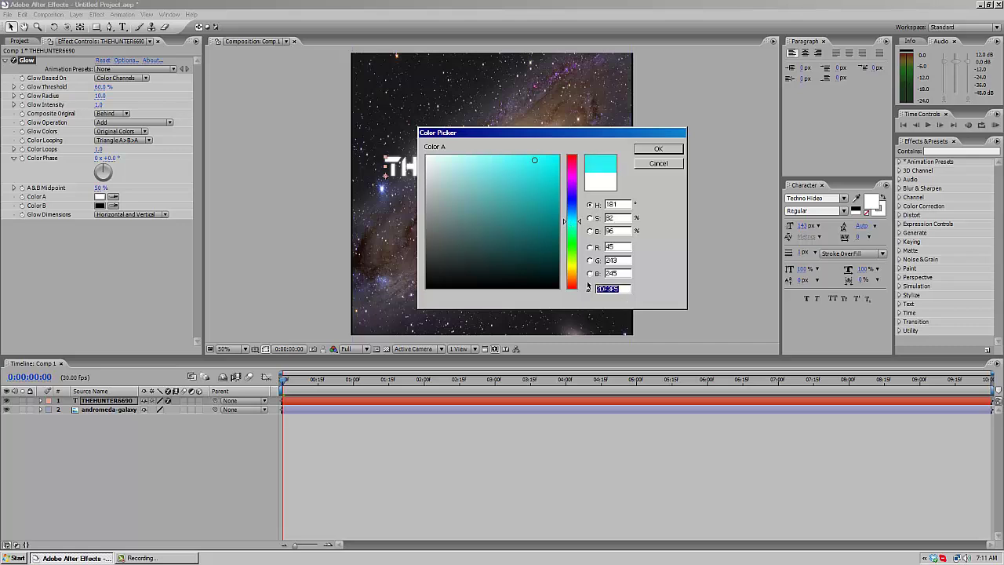
click(659, 149)
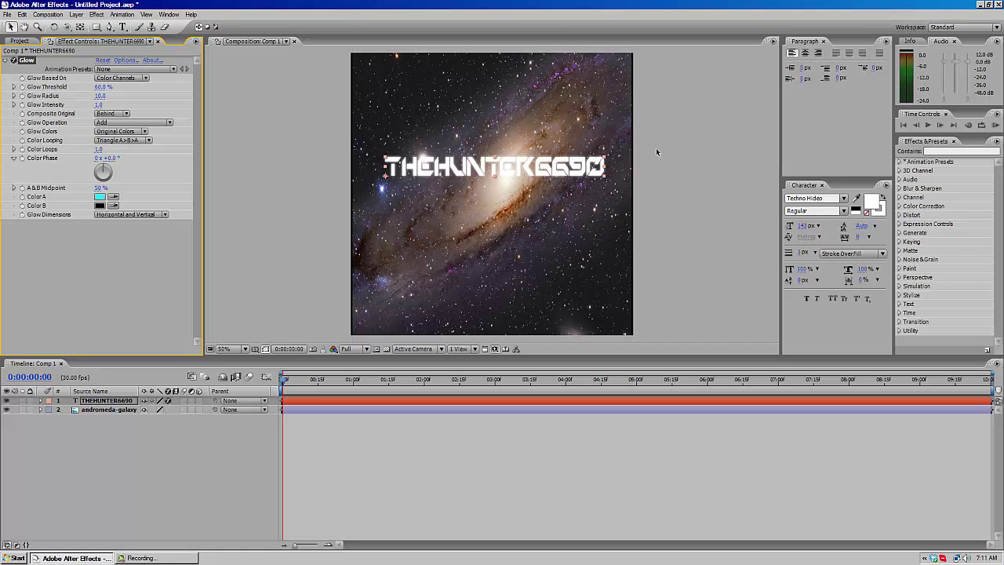
Set the Glow's Color B to the same cyan hex value
click(104, 206)
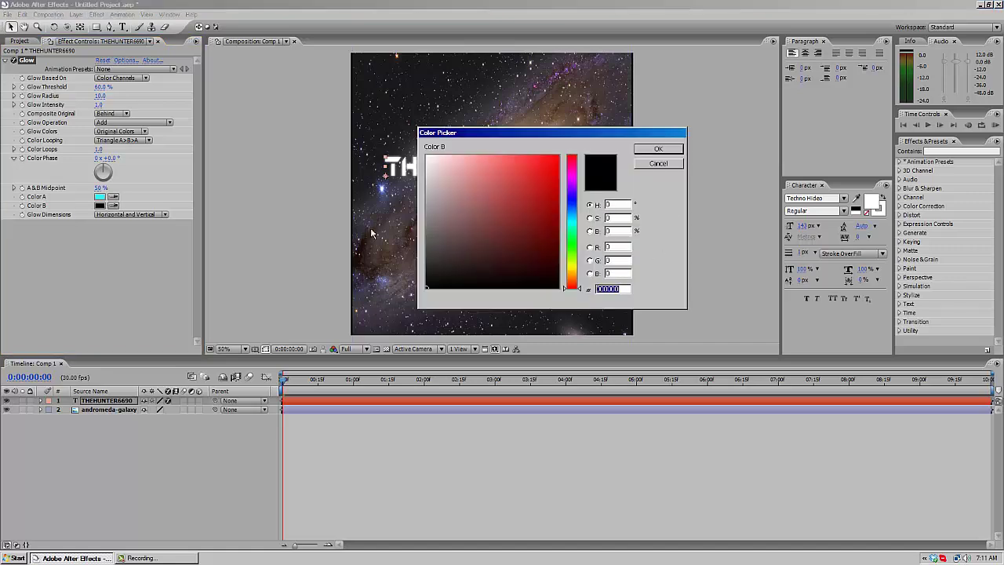
key(ctrl+v)
key(Return)
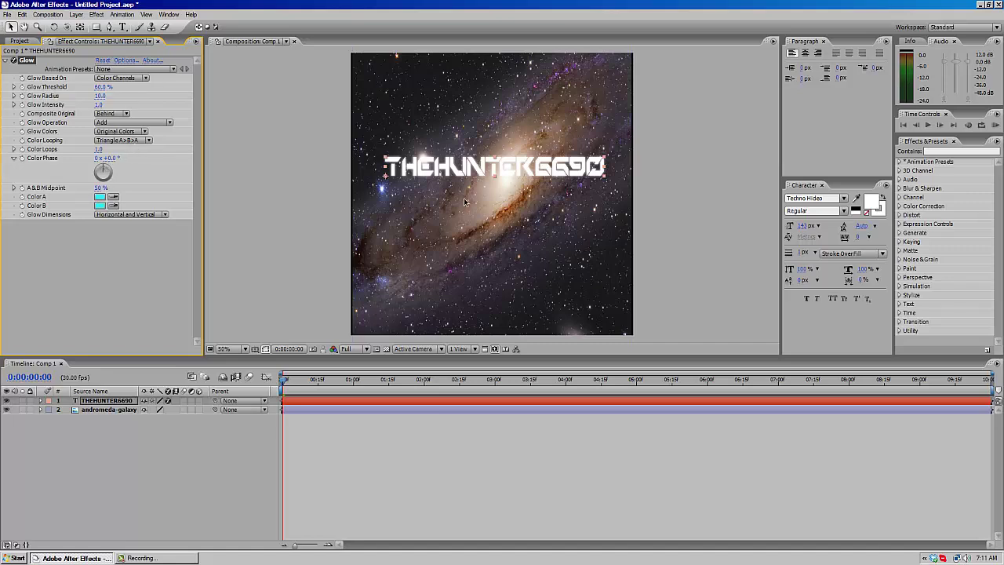
click(528, 168)
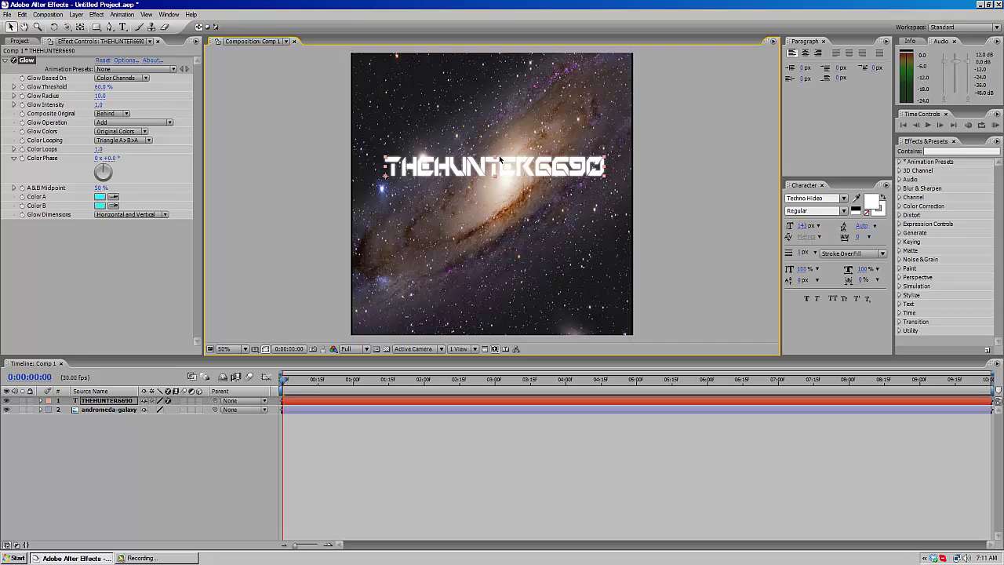
key(ctrl+t)
click(469, 167)
drag(600, 165, 303, 150)
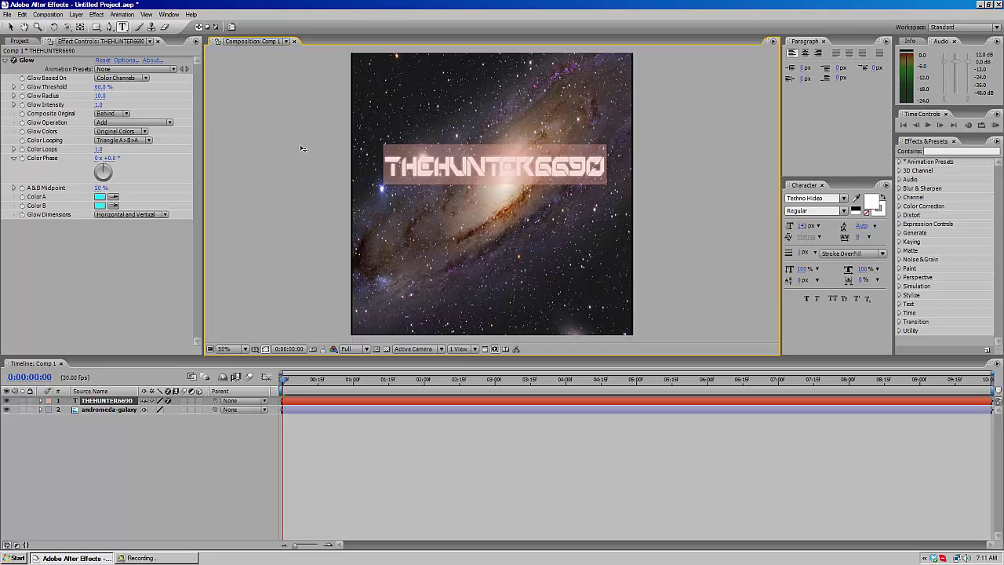
click(100, 197)
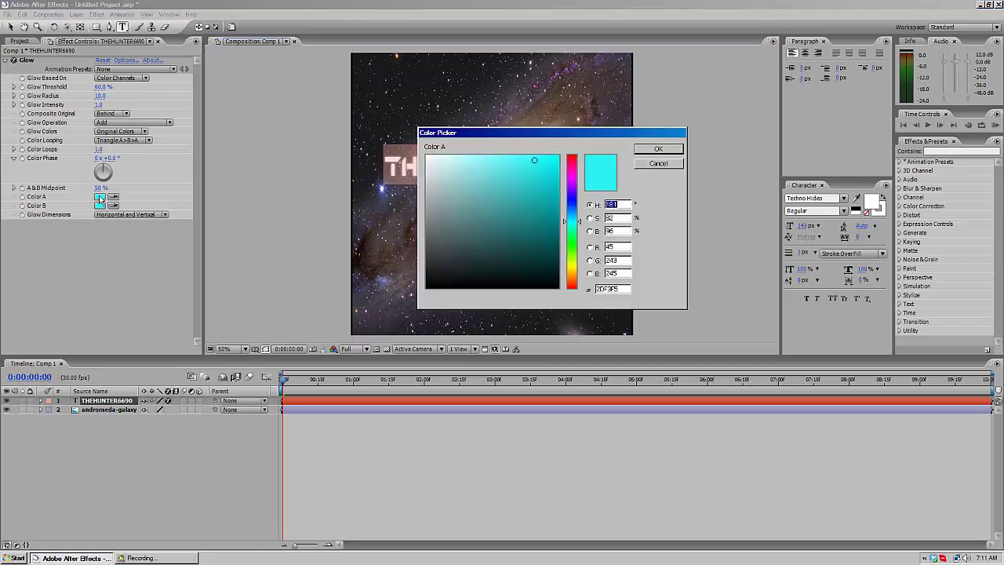
click(660, 149)
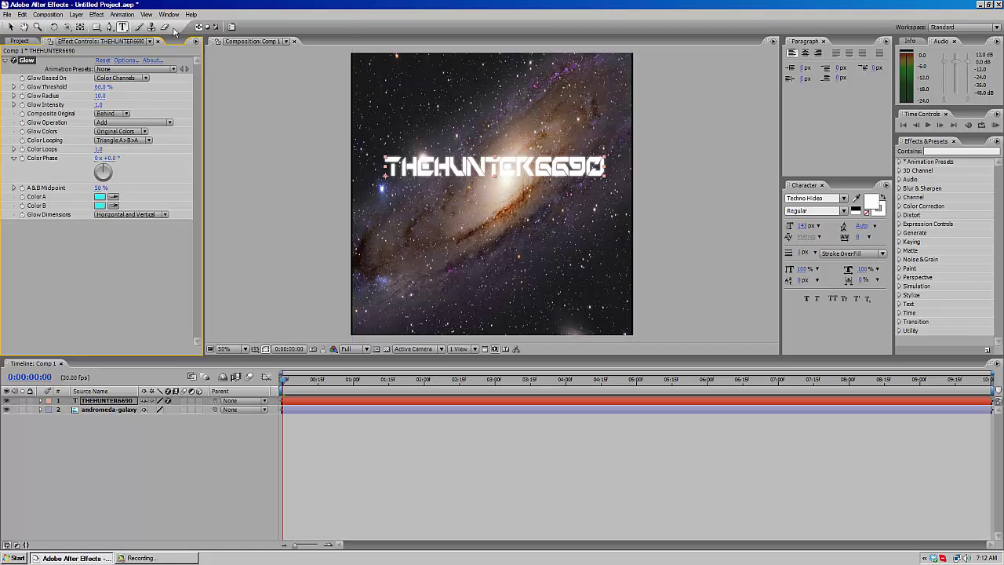
click(402, 166)
With the Selection tool, drag the THEHUNTER6690 text slightly lower on the galaxy
drag(384, 166, 609, 167)
click(11, 27)
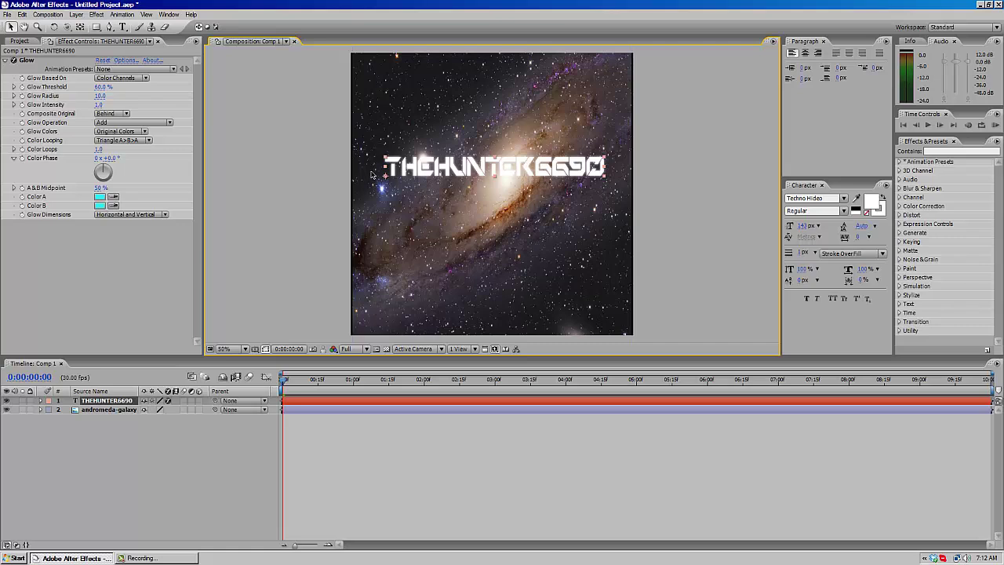
drag(463, 169, 464, 191)
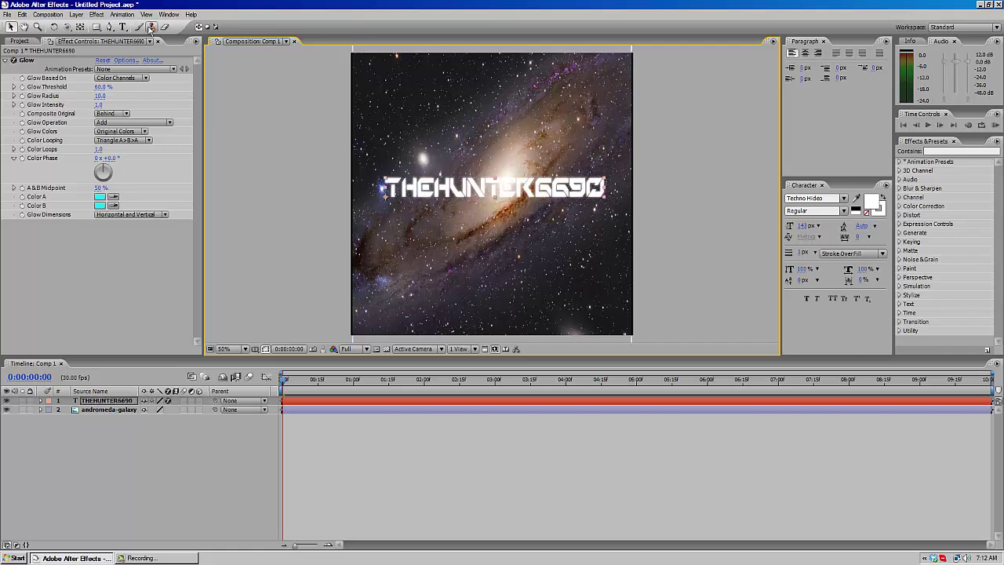
click(96, 15)
mouse_move(126, 119)
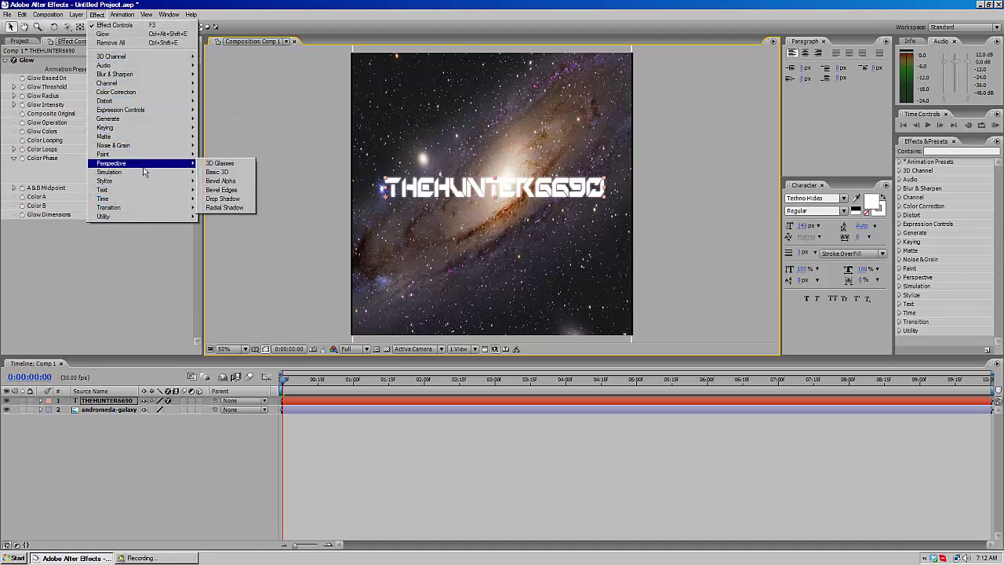
Apply Simulation > Shatter to the title, set View to Rendered, and start playback
mouse_move(143, 172)
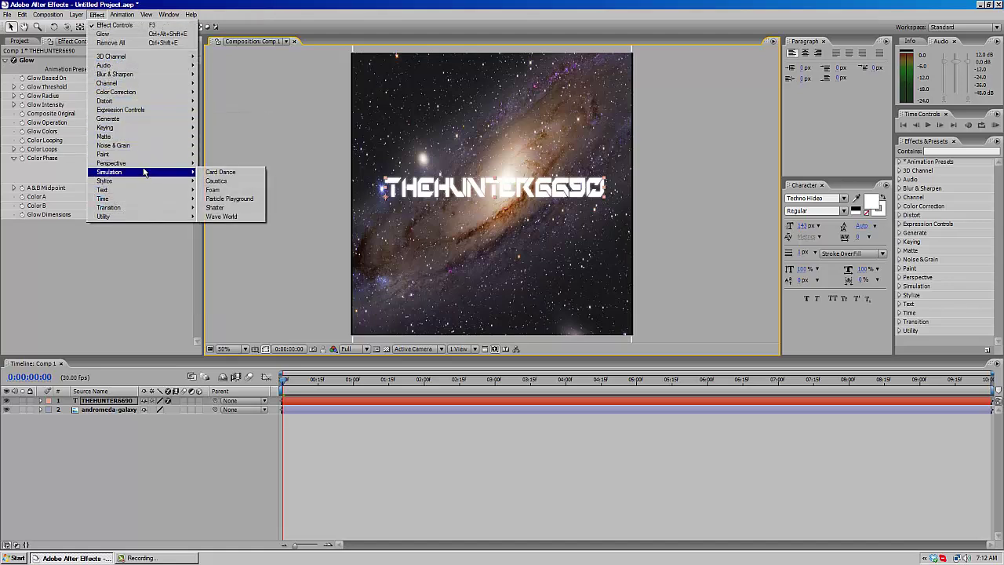
click(239, 207)
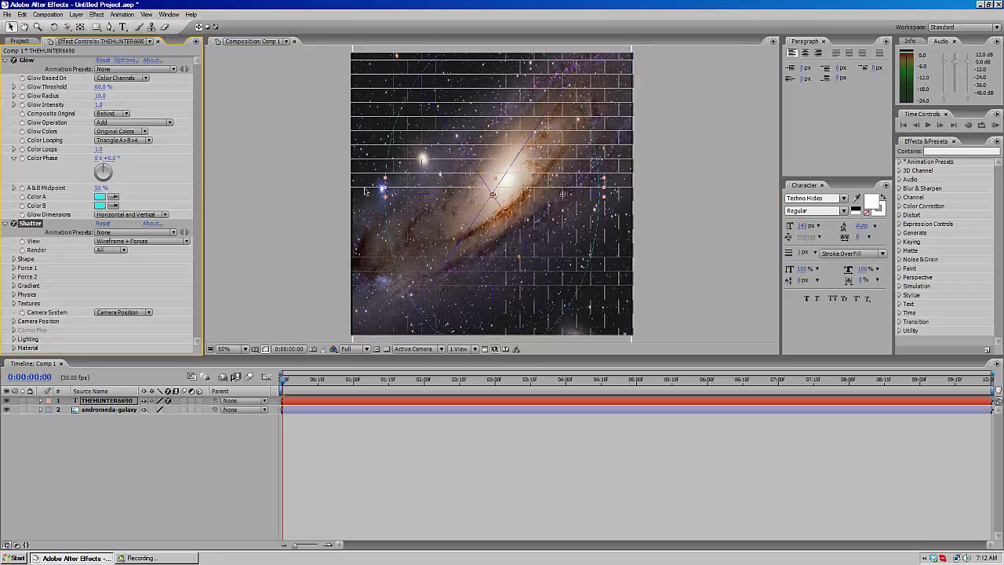
click(186, 240)
click(157, 215)
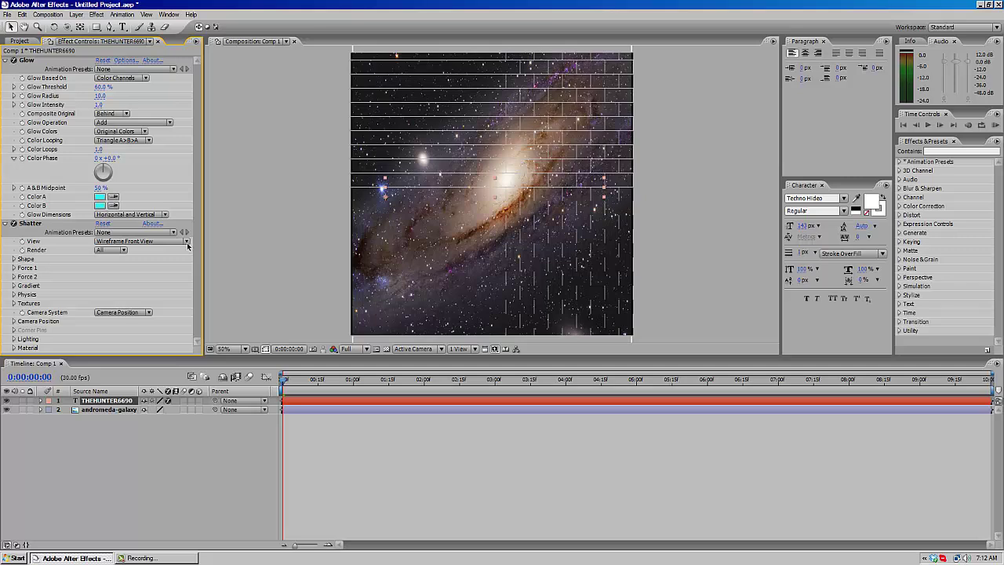
click(186, 240)
click(177, 234)
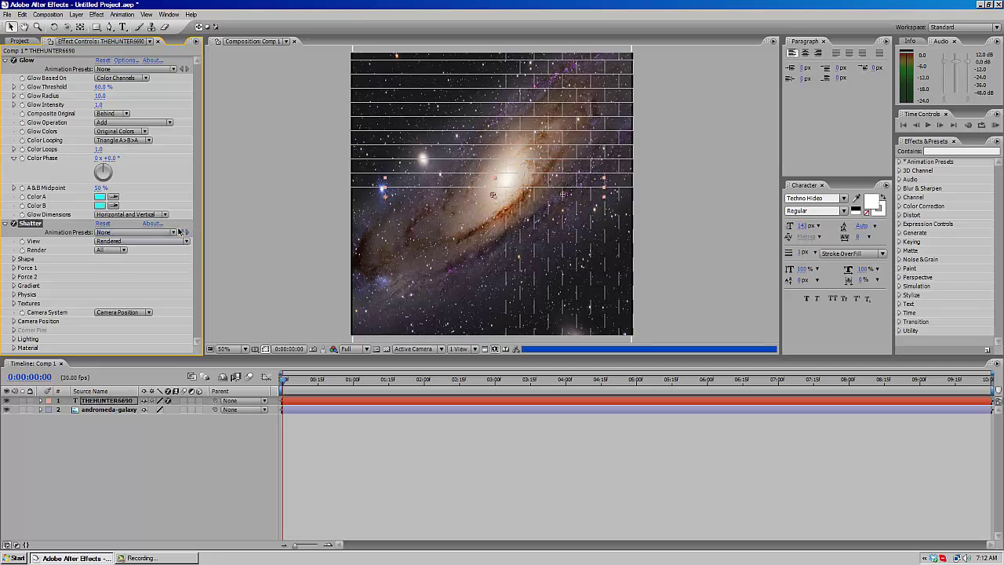
click(928, 125)
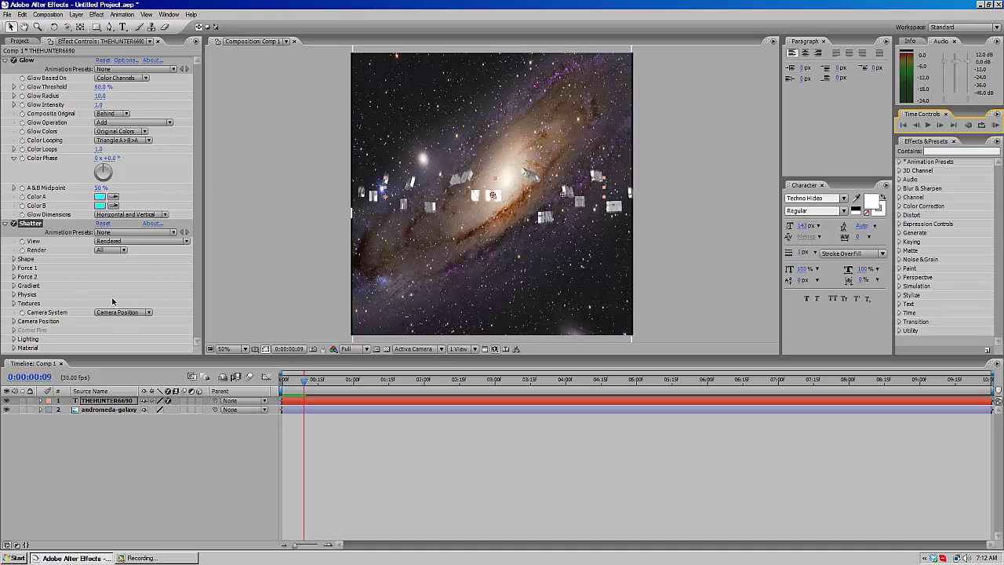
Switch Shatter's camera system to Corner Pins, stop the preview, and zoom the viewer out and back
click(147, 313)
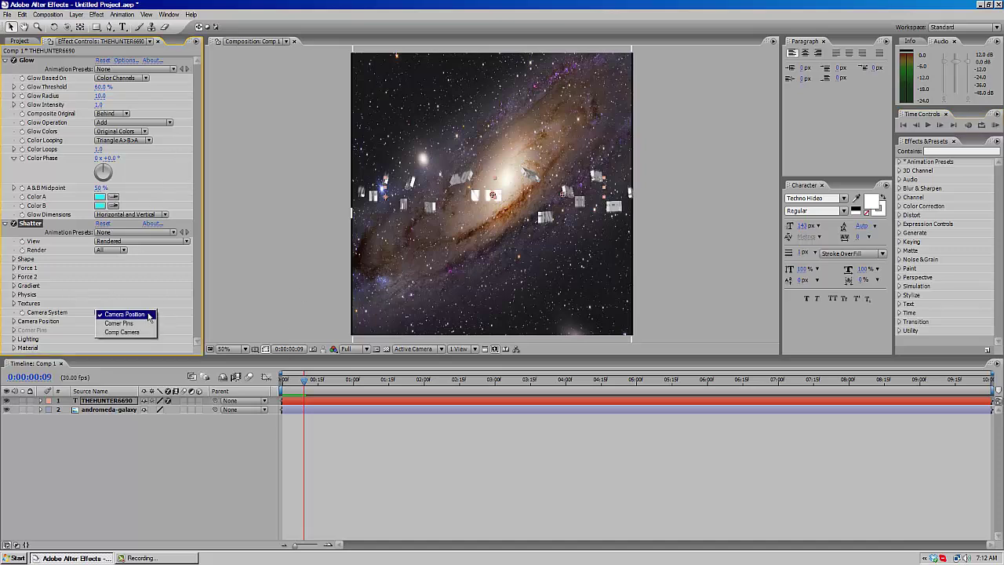
click(149, 323)
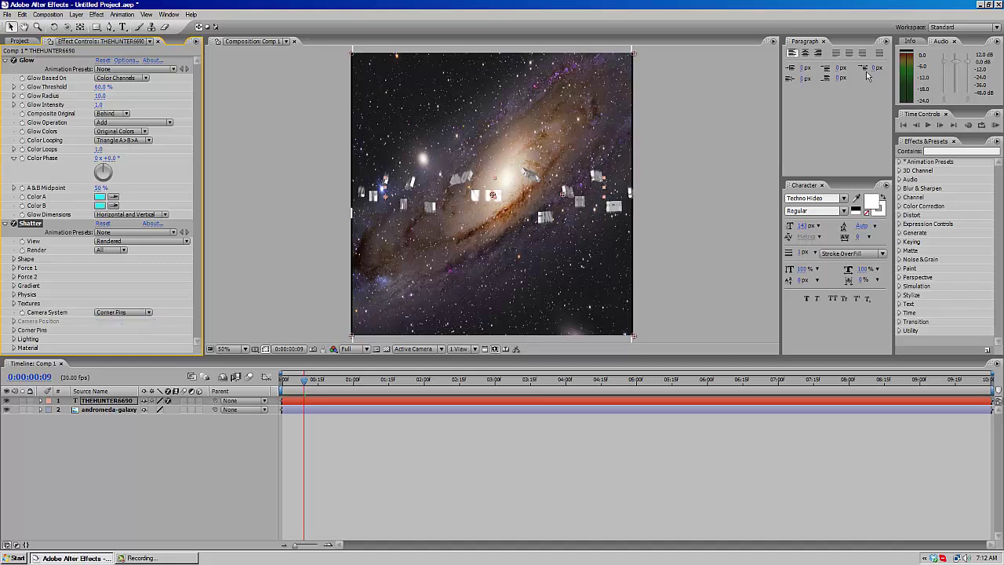
click(929, 125)
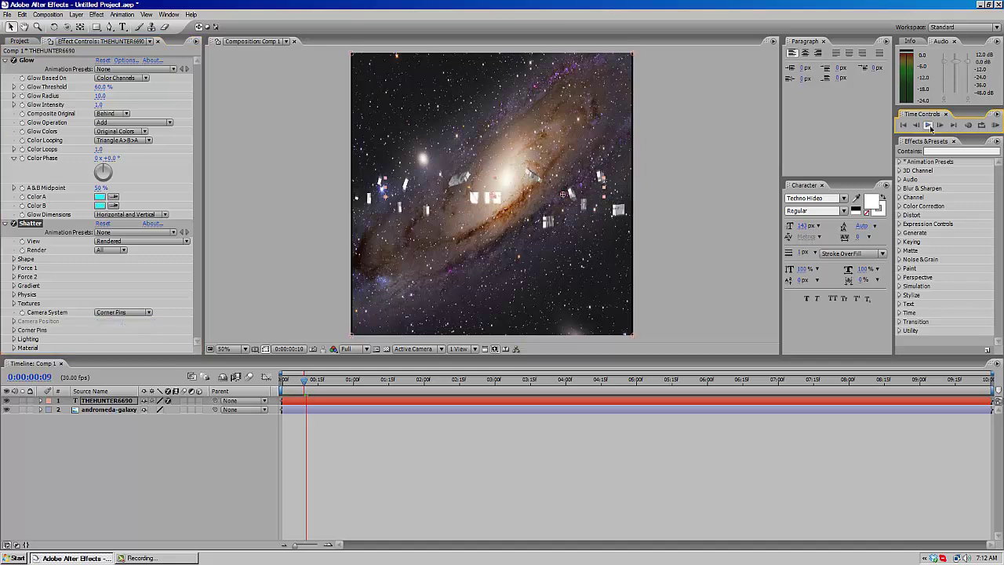
click(929, 126)
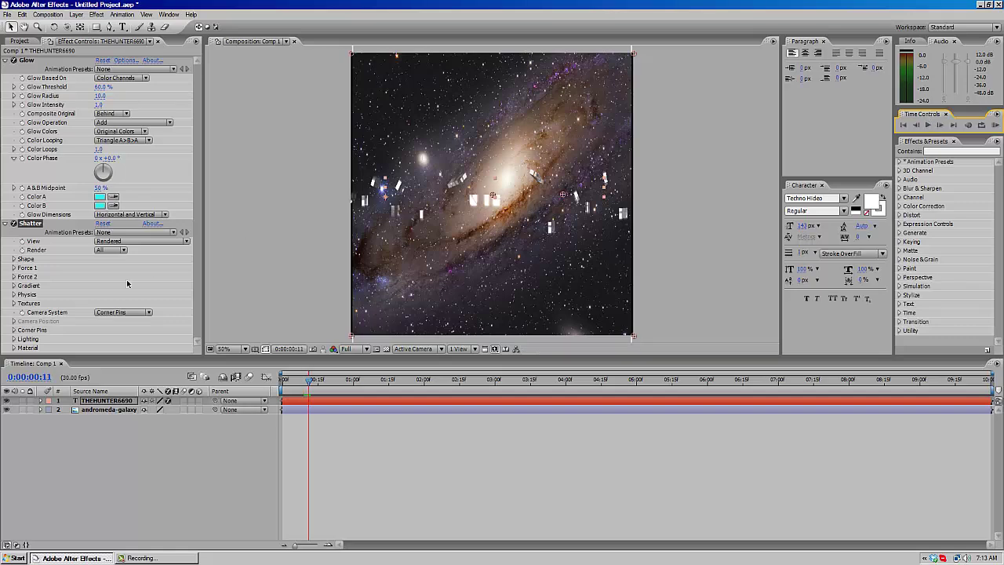
scroll(235, 222, down, 7)
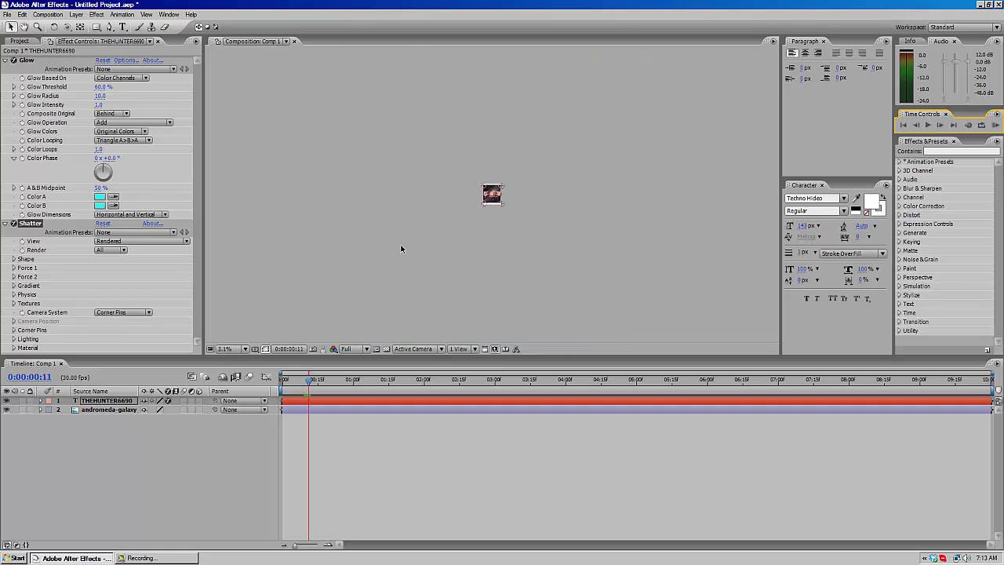
scroll(401, 248, up, 6)
scroll(316, 233, down, 3)
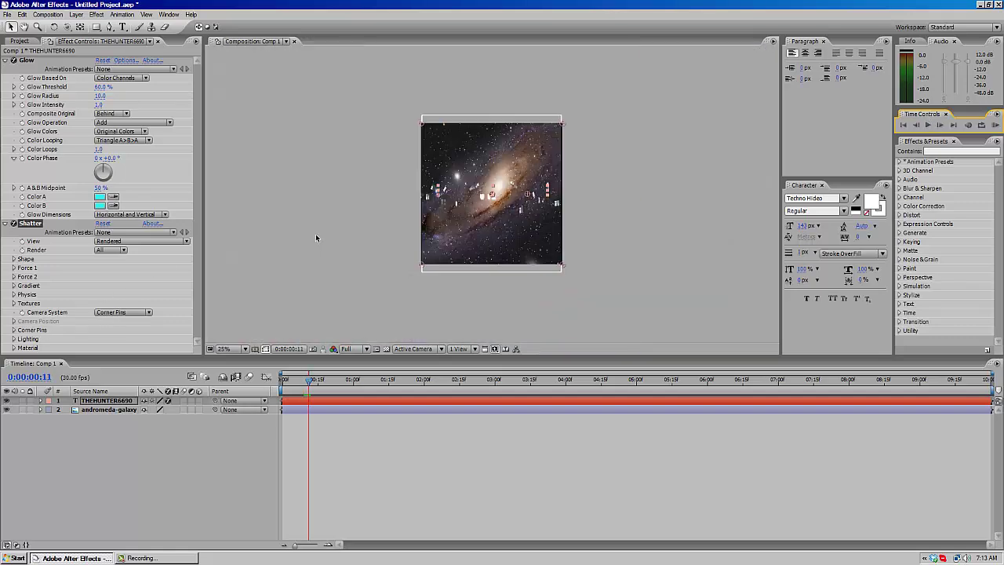
scroll(315, 233, up, 1)
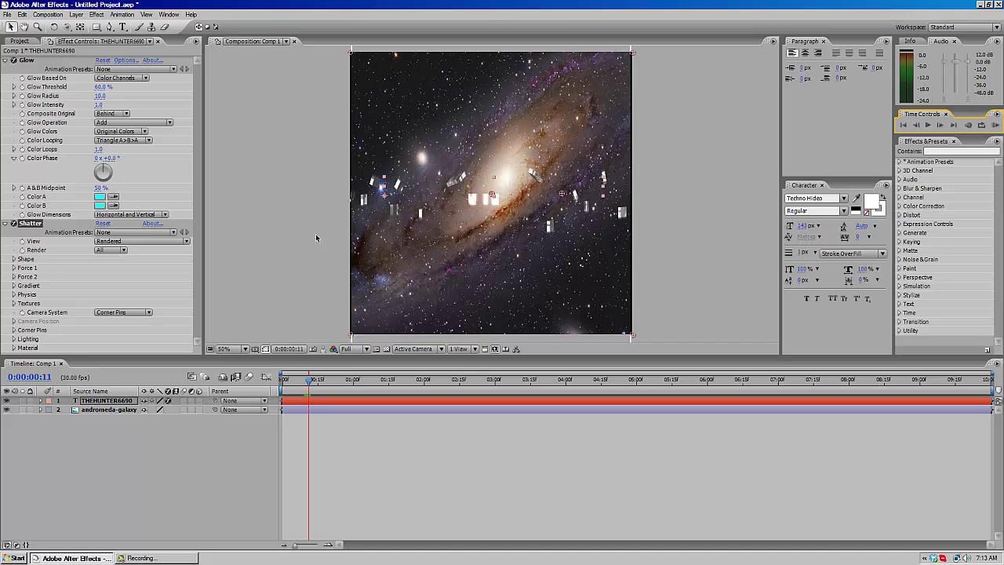
click(17, 330)
scroll(16, 329, down, 2)
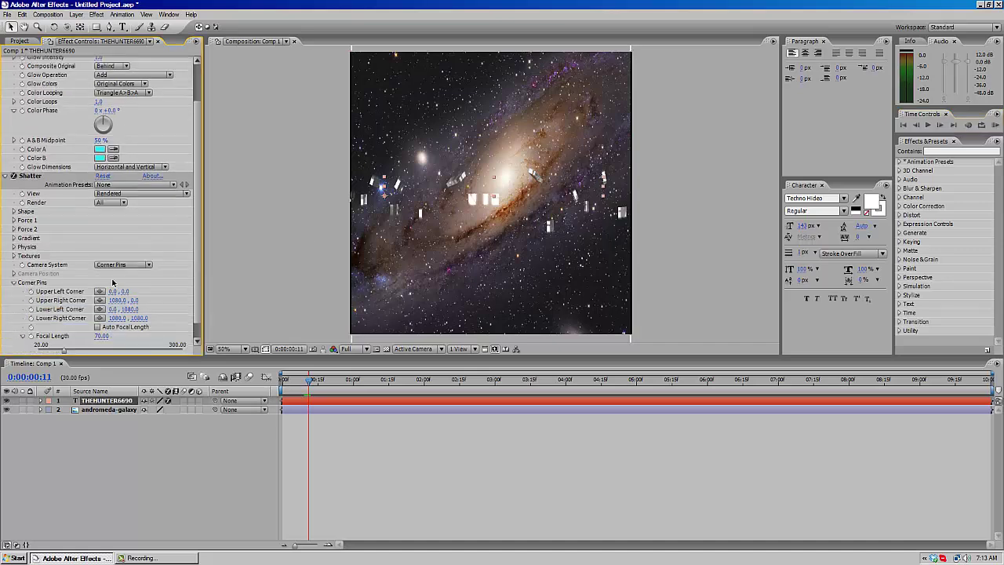
drag(200, 130, 199, 144)
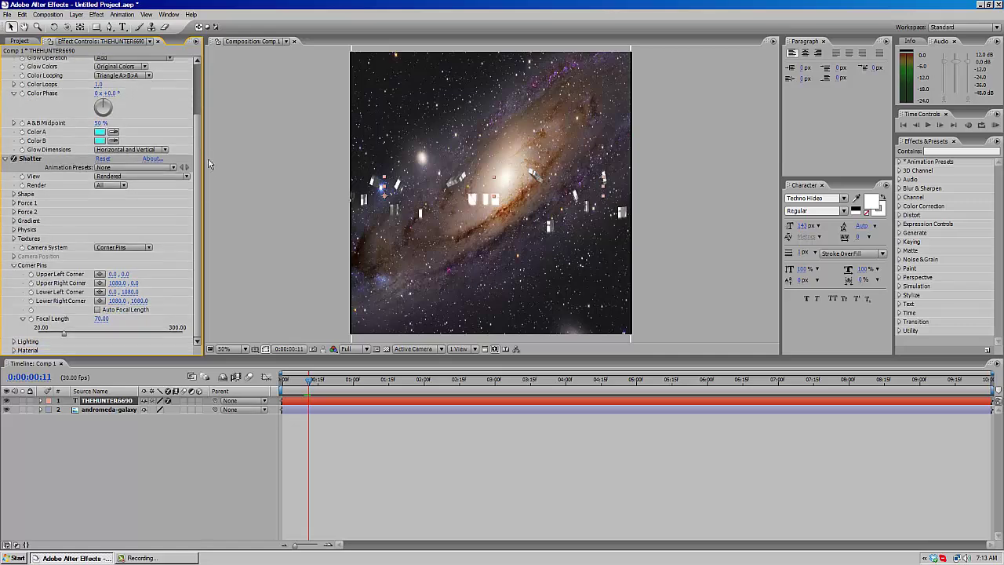
click(12, 267)
click(14, 268)
click(14, 268)
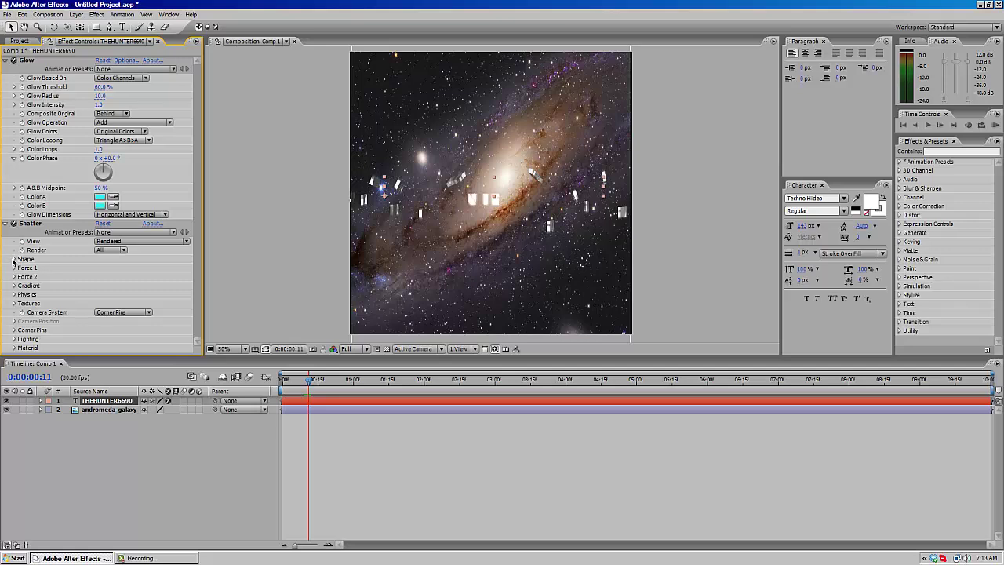
Try the Custom shatter pattern, return it to Bricks, and rewind to 0:00:00:00
click(14, 259)
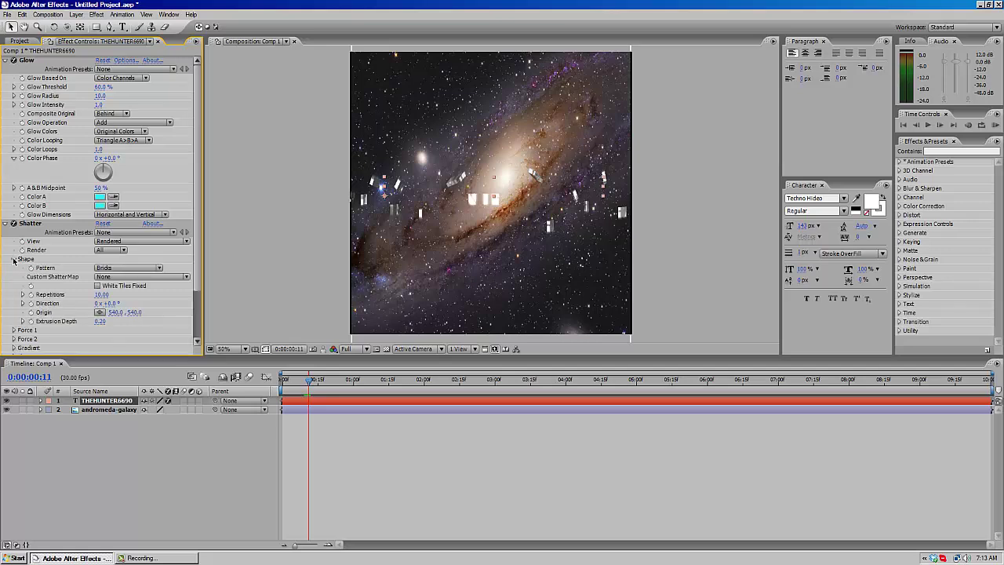
click(151, 271)
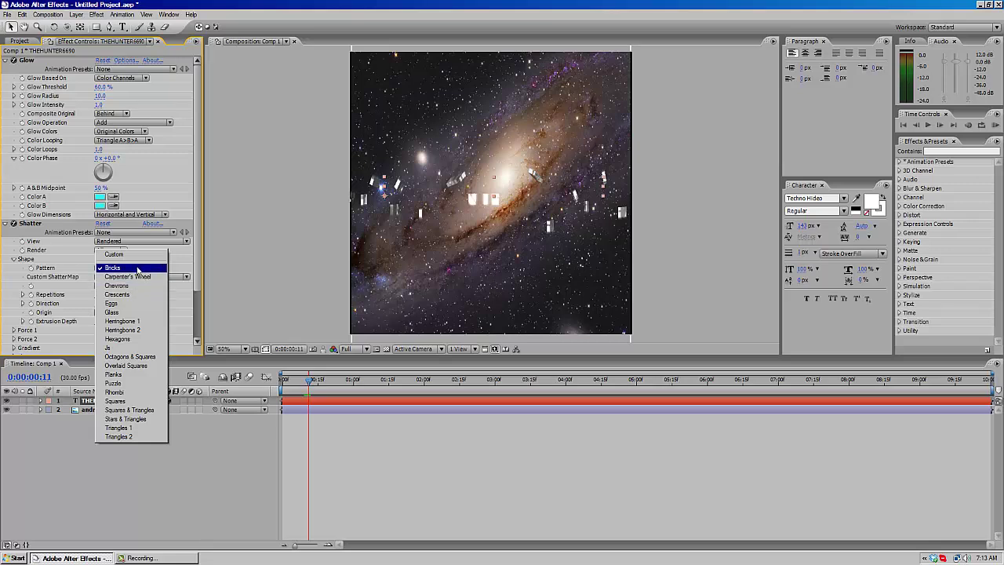
click(125, 254)
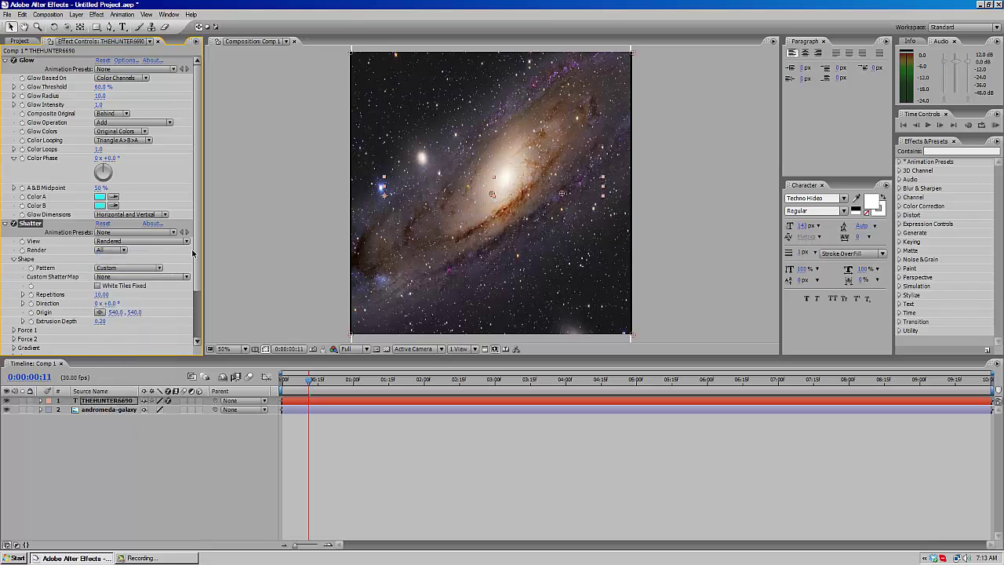
click(149, 268)
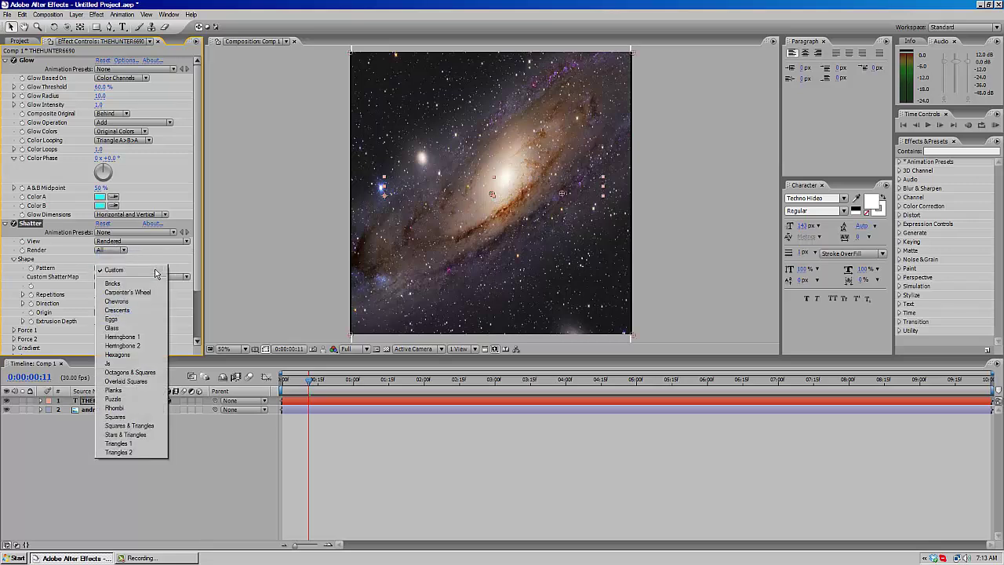
click(148, 284)
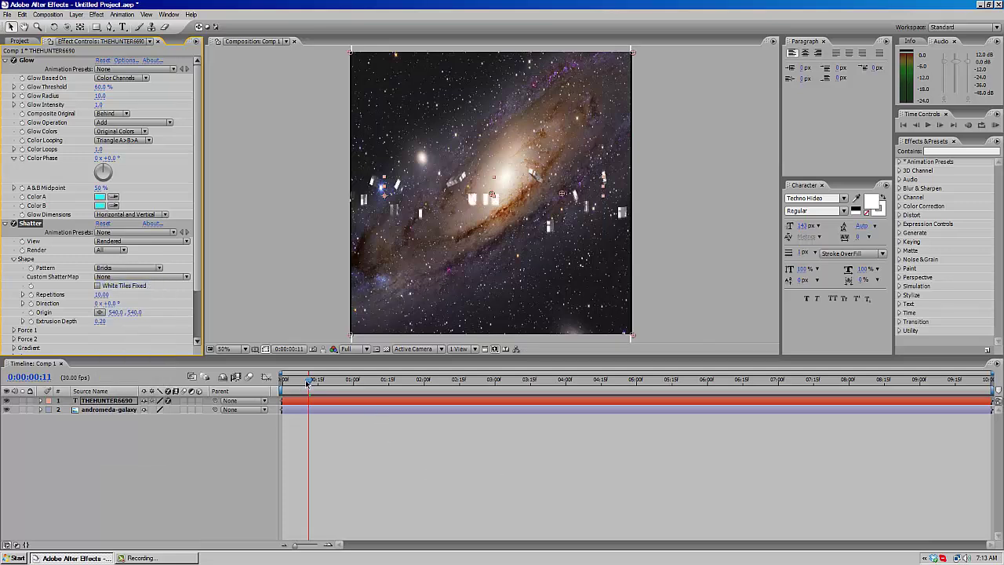
drag(308, 383, 267, 393)
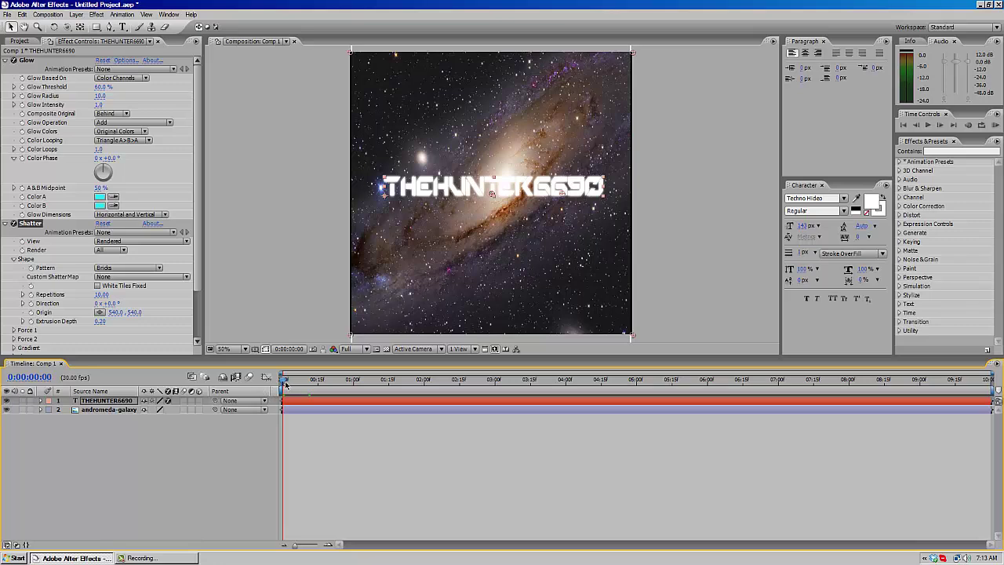
Scrub the opening shatter frames, then start an AVI export of Comp 1 with Cinepak compression
mouse_move(283, 382)
mouse_down()
mouse_move(300, 382)
mouse_move(265, 380)
mouse_up()
click(7, 14)
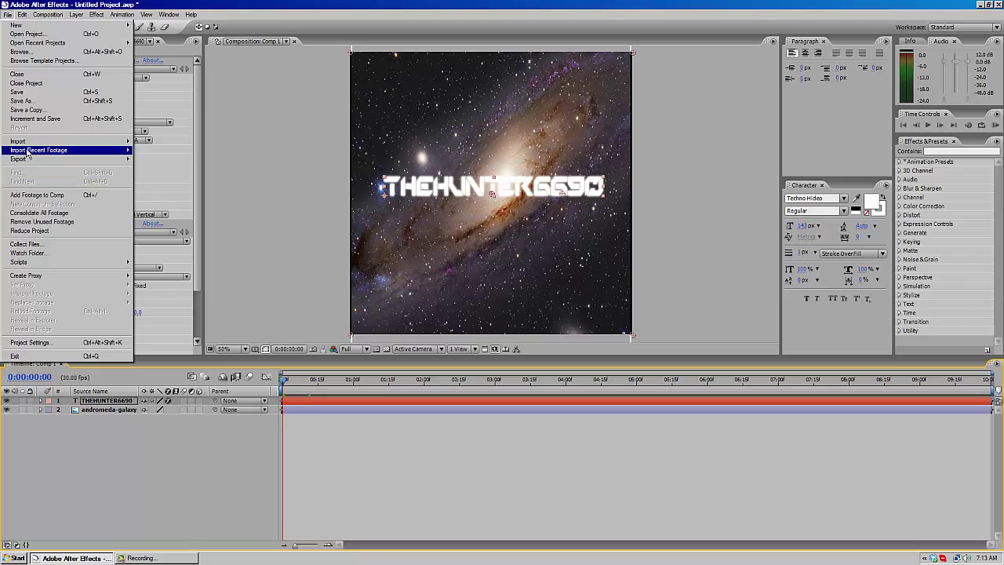
mouse_move(28, 159)
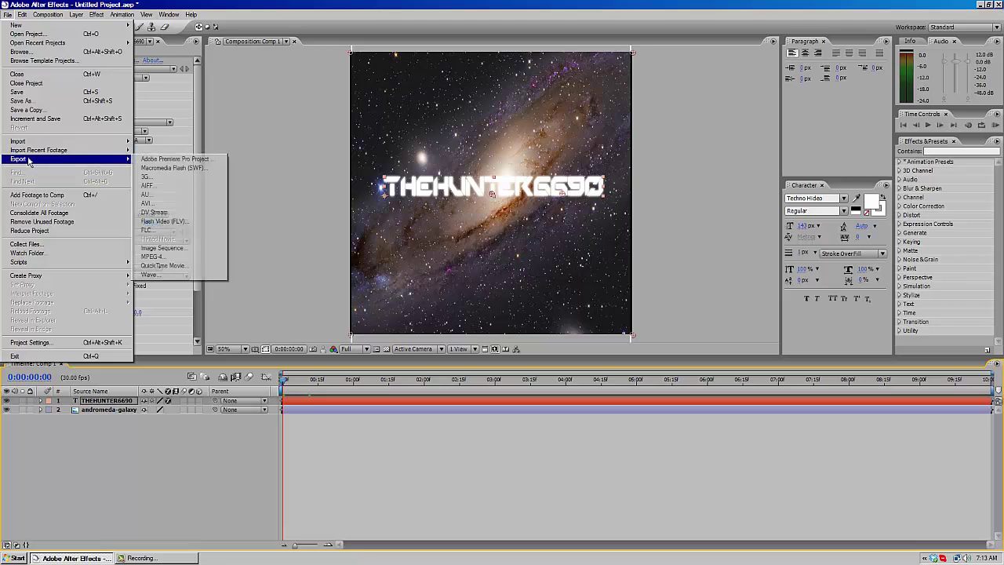
click(158, 204)
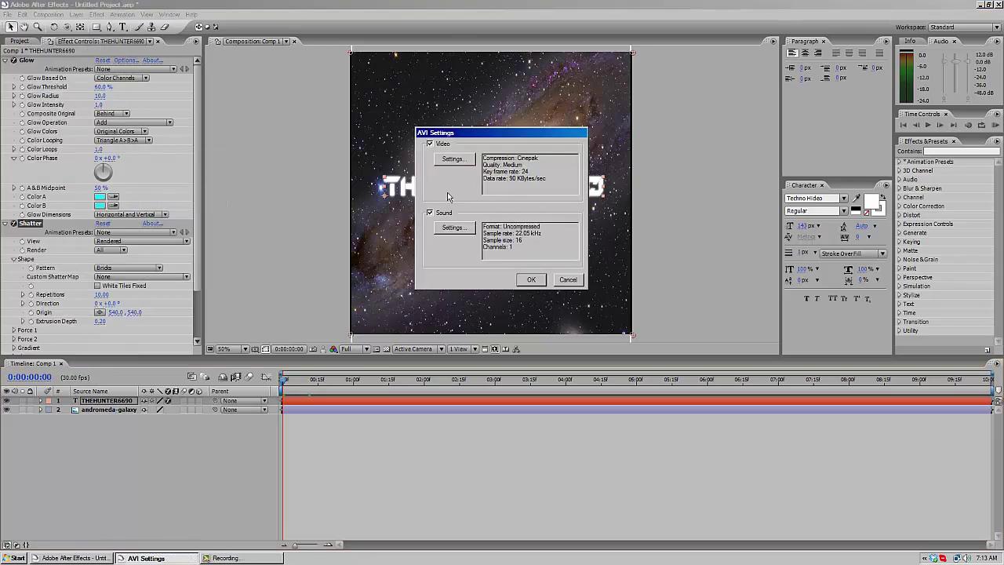
click(454, 158)
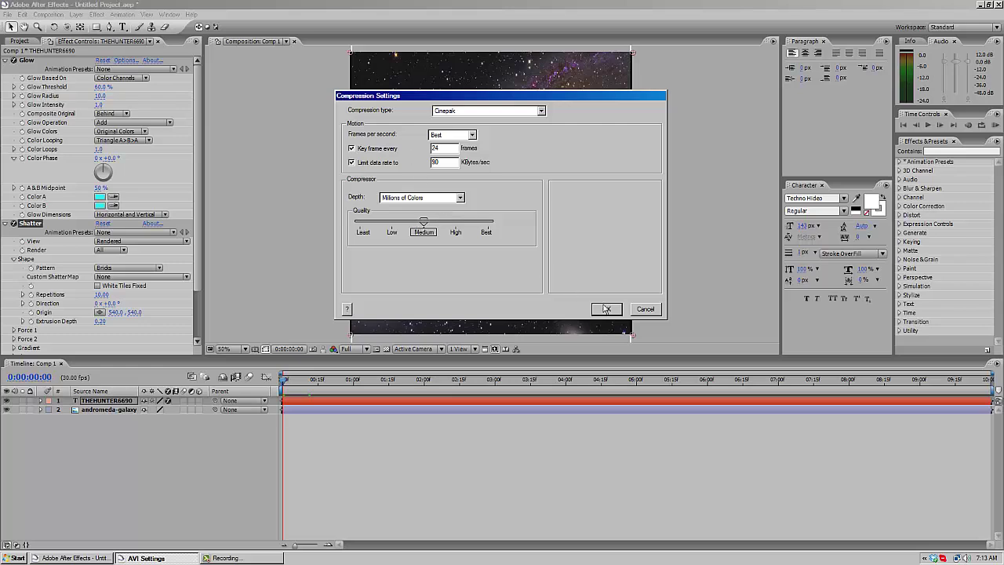
click(606, 308)
Accept the AVI settings and save the export to the Desktop as 'Shatter Effect Test!'
click(534, 281)
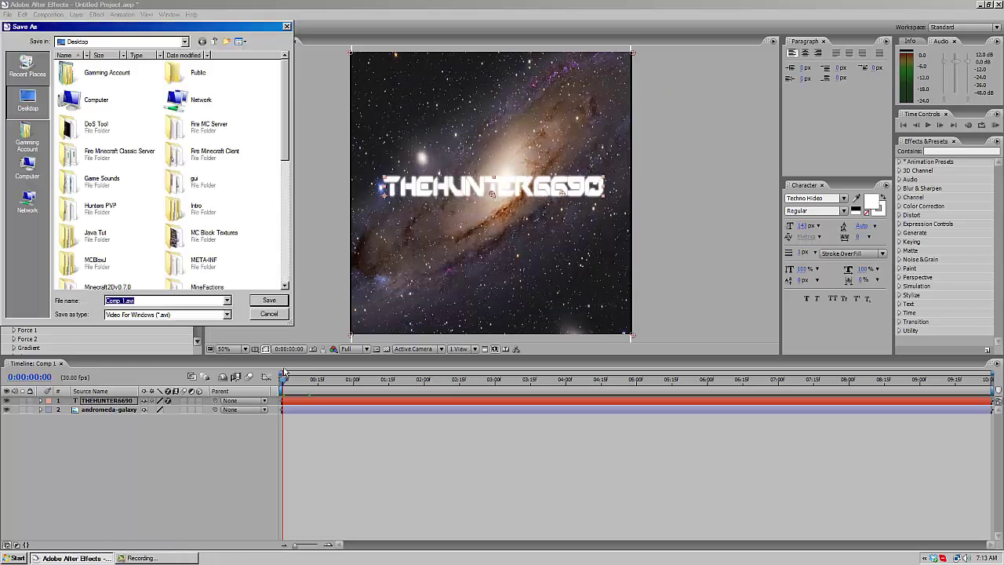
key(BackSpace)
text(Shatter Effect Test)
key(Return)
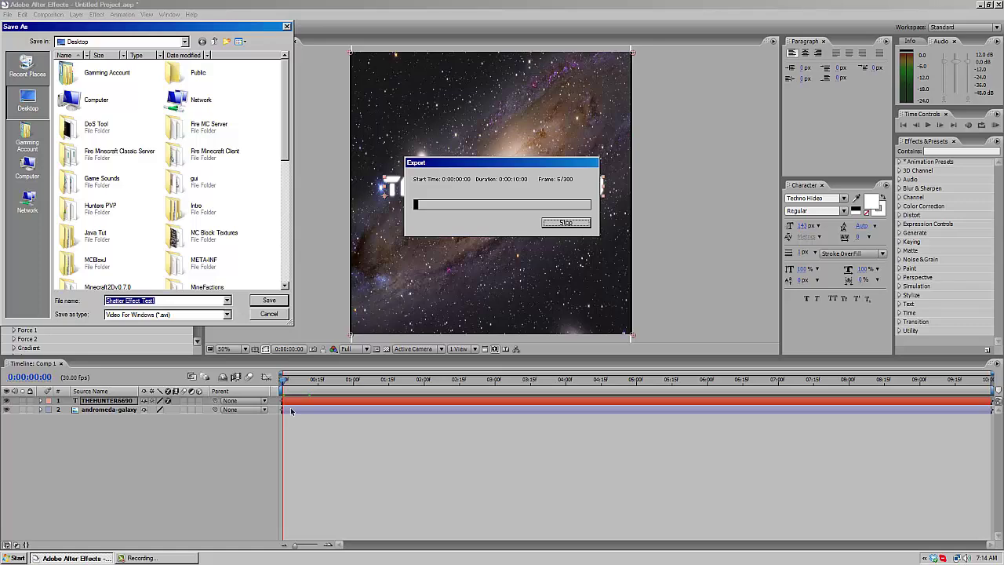
click(140, 558)
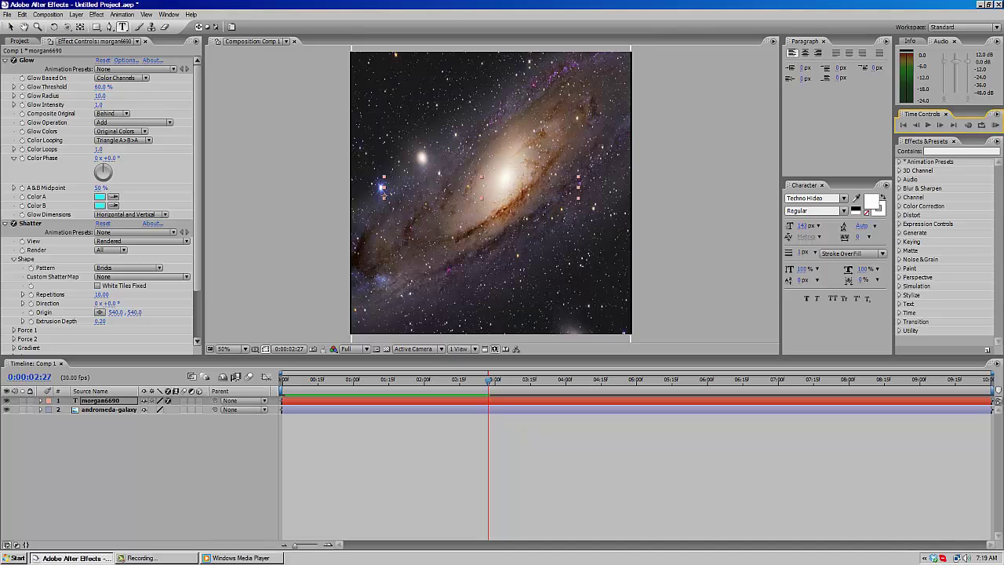
Minimize After Effects and play Shatter Effect Test! in Windows Media Player
click(980, 6)
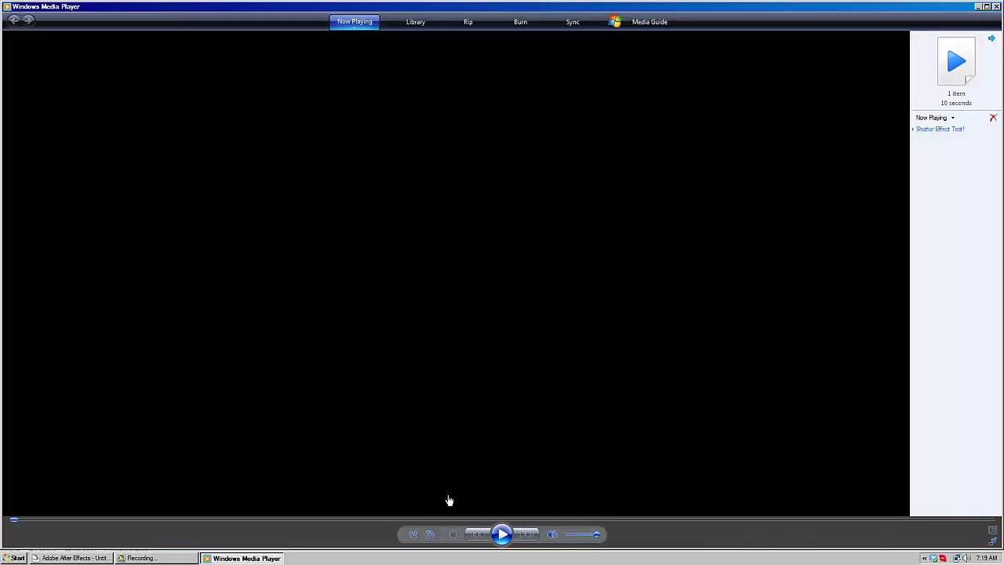
click(503, 534)
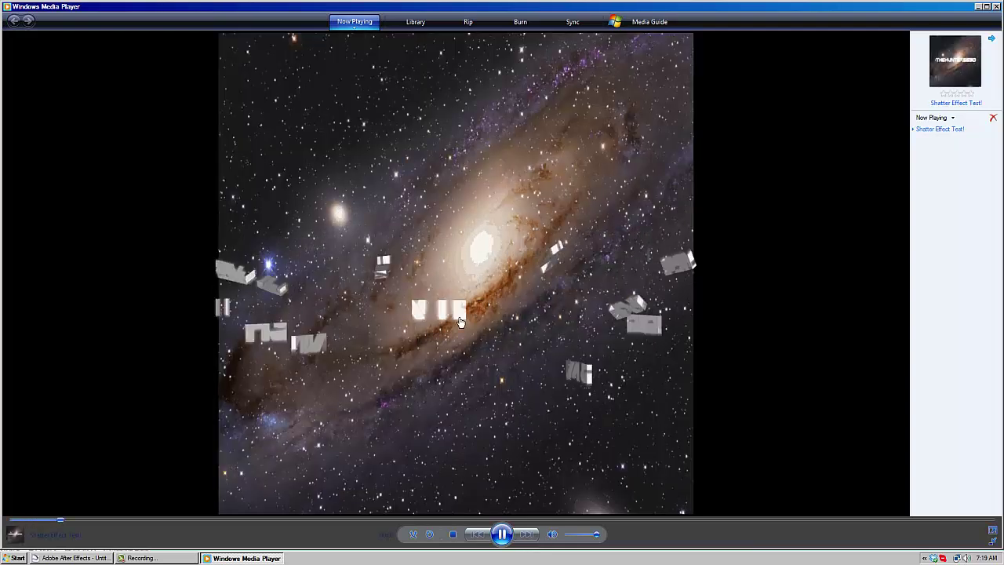